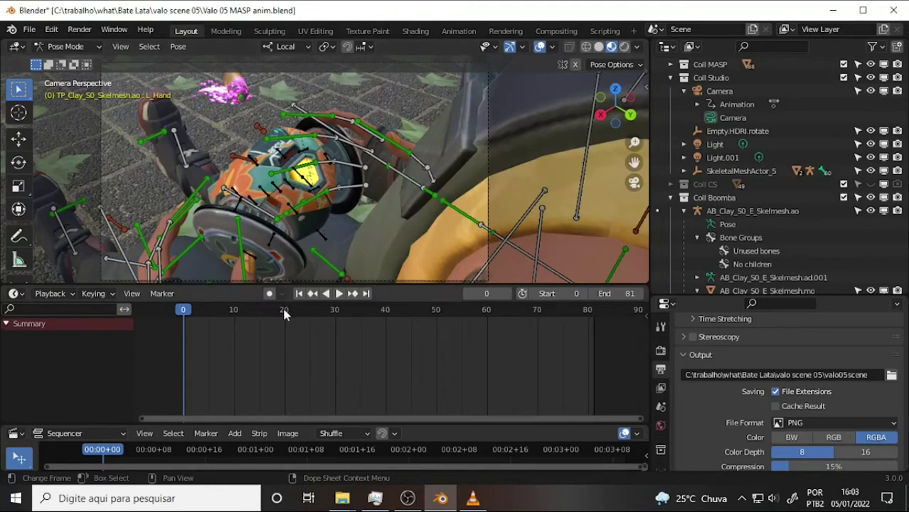
Switch to the Shading workspace and view the bomb through the scene camera, toggling overlays.
{"action": "left_click", "coordinate": [415, 31]}
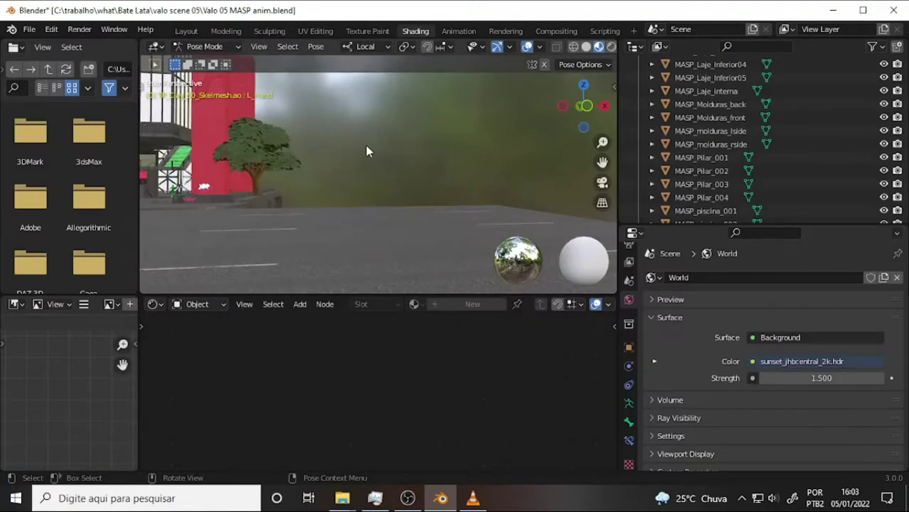
{"action": "key", "text": "KP_0"}
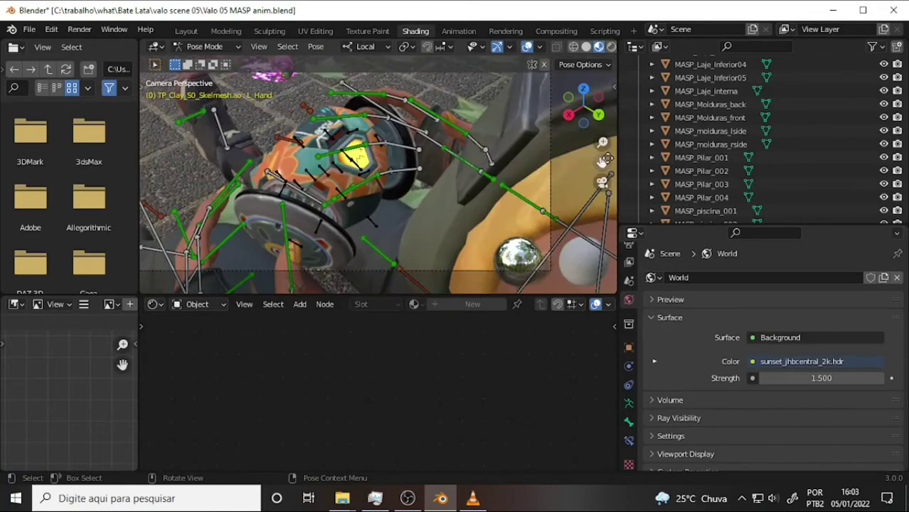
{"action": "left_click_drag", "start_coordinate": [603, 161], "coordinate": [605, 165]}
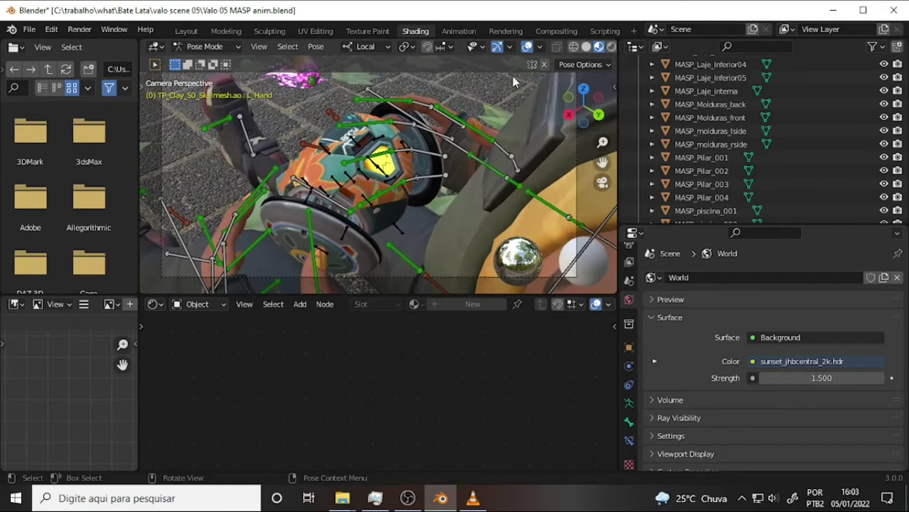
{"action": "left_click", "coordinate": [528, 47]}
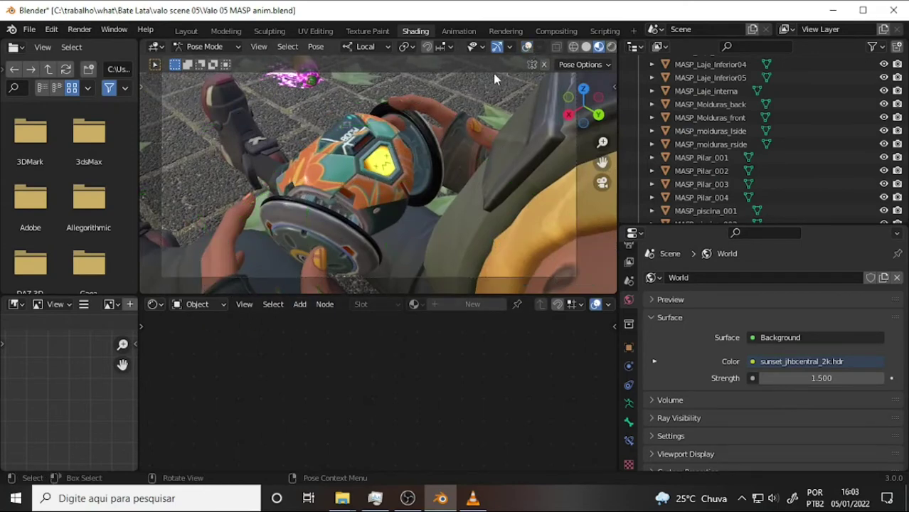
{"action": "left_click", "coordinate": [527, 47]}
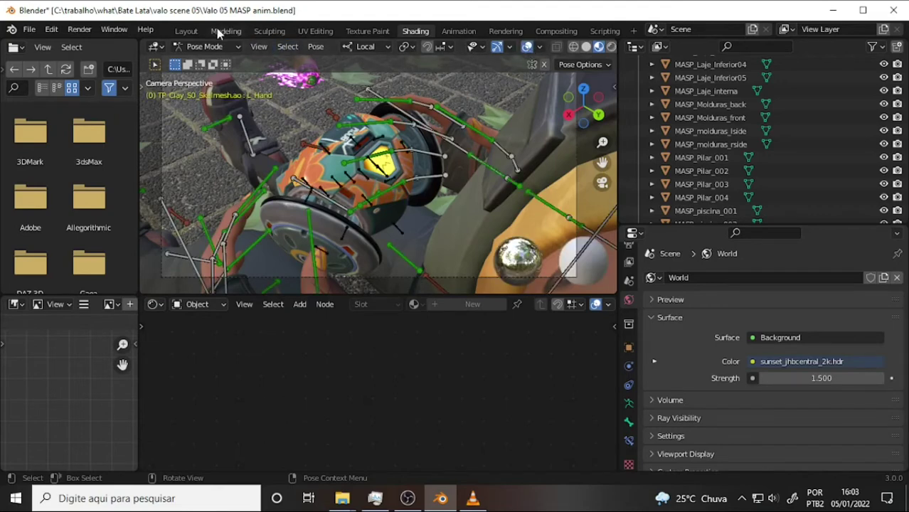
In the Layout workspace, hide overlays, play the animation, and jump back to frame 0.
{"action": "left_click", "coordinate": [187, 31]}
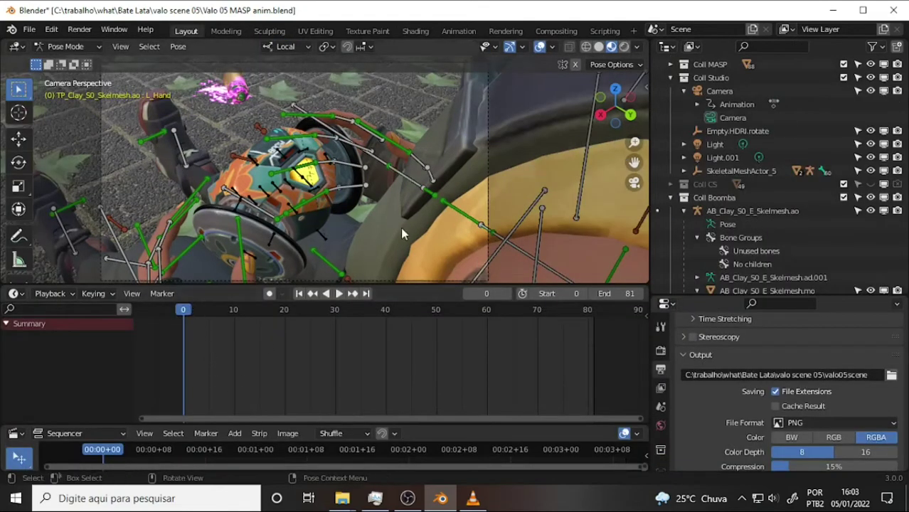
{"action": "left_click", "coordinate": [540, 48]}
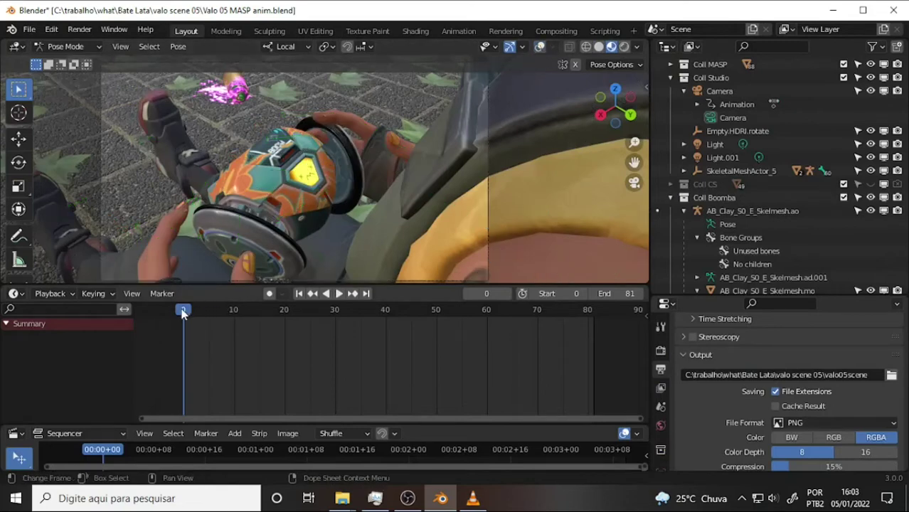
{"action": "key", "text": "space"}
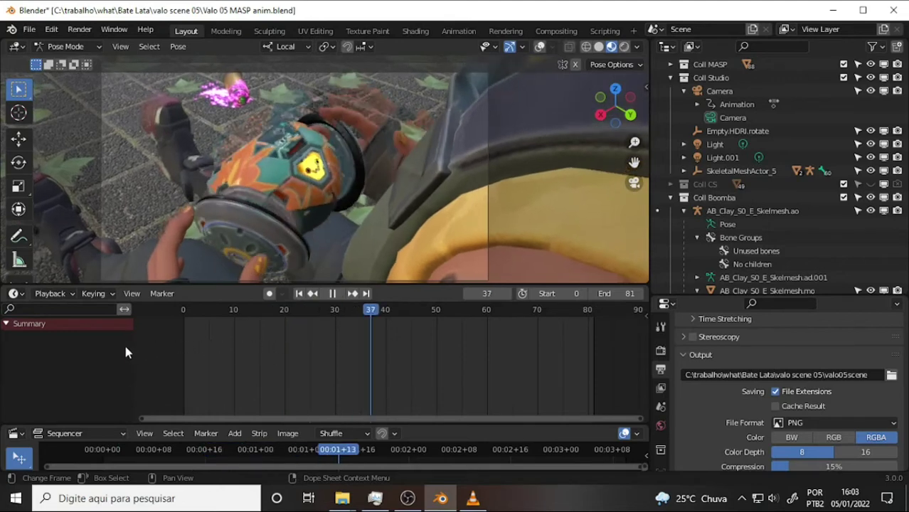
{"action": "key", "text": "shift+Left"}
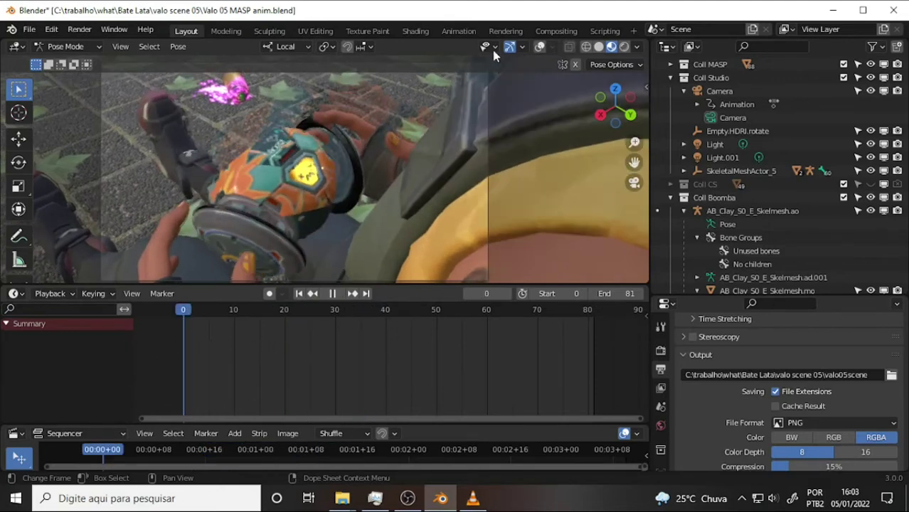
Return to the Shading workspace and change the interaction mode to Object Mode.
{"action": "left_click", "coordinate": [421, 30]}
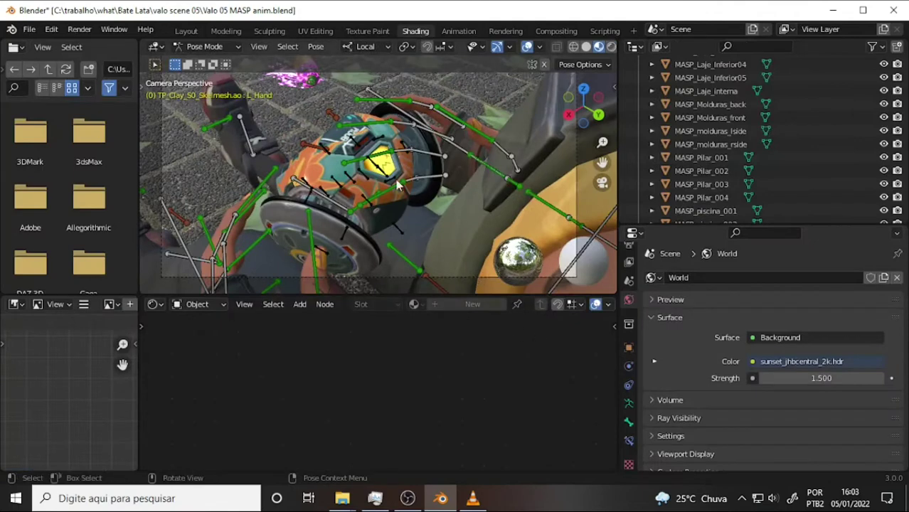
{"action": "left_click", "coordinate": [207, 47]}
{"action": "left_click", "coordinate": [208, 63]}
Select the bomb, show material Clay_S0_AbilityE_MI.002, and move and expand the DF_01.tga node.
{"action": "left_click", "coordinate": [451, 271]}
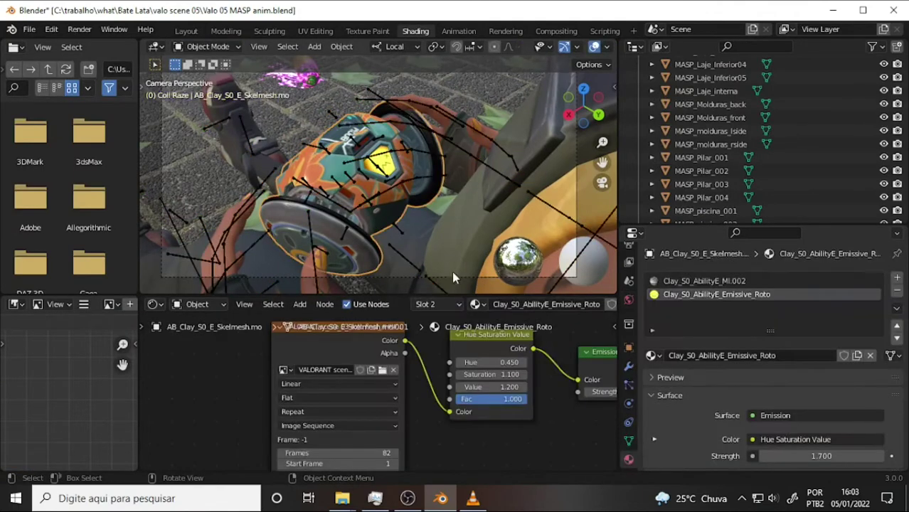
{"action": "scroll", "coordinate": [459, 362], "scroll_direction": "down", "scroll_amount": 1}
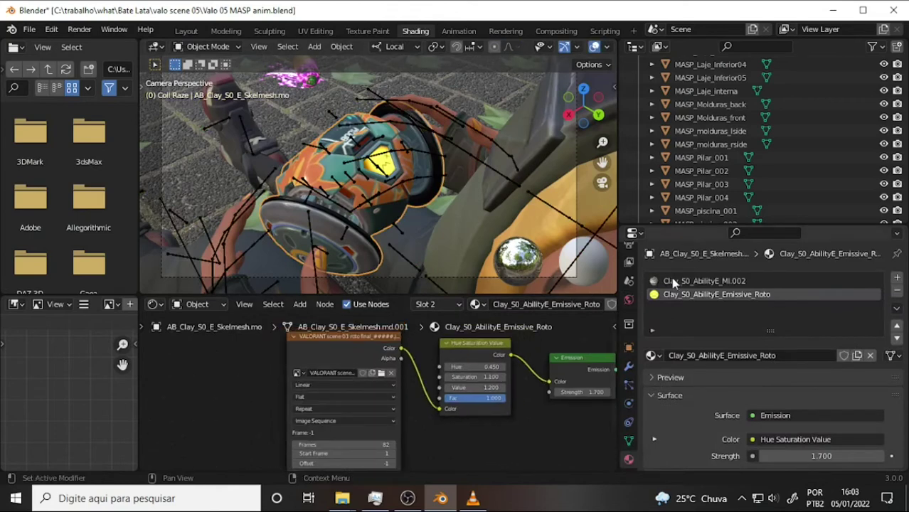
{"action": "left_click", "coordinate": [702, 282]}
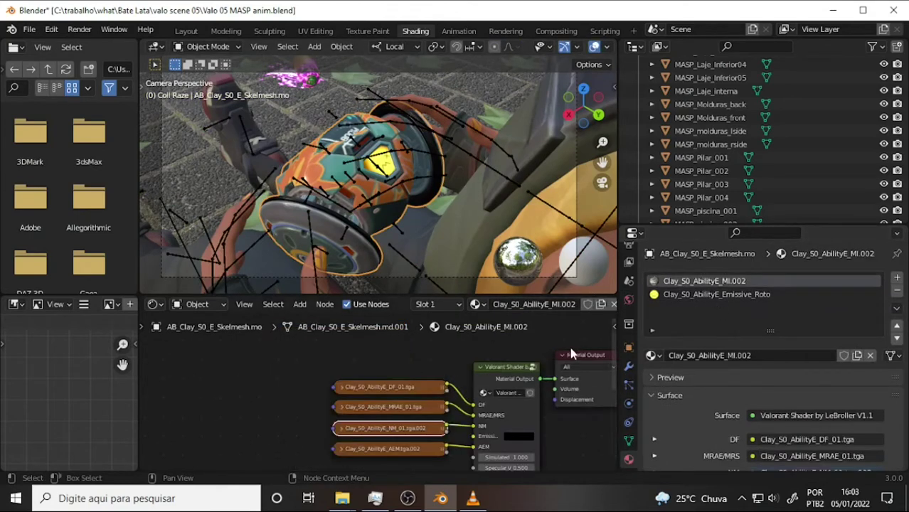
{"action": "middle_click_drag", "start_coordinate": [465, 360], "coordinate": [501, 350]}
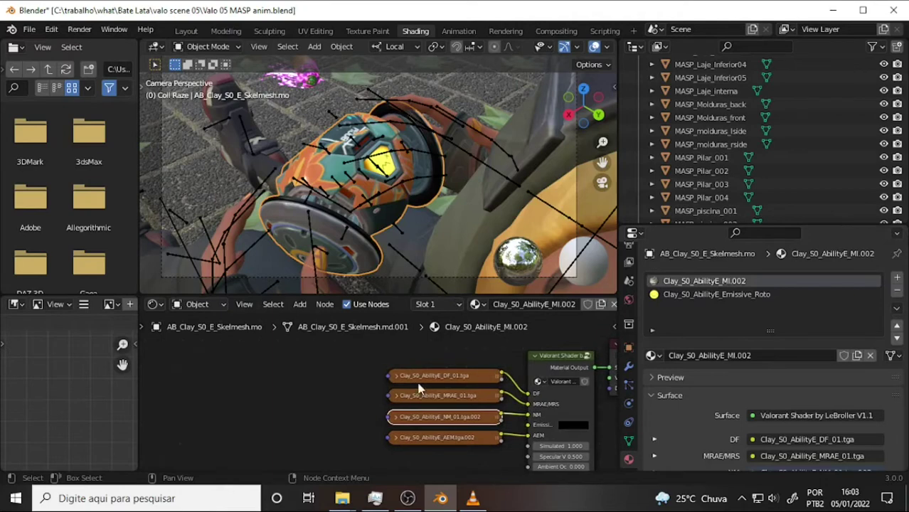
{"action": "left_click_drag", "start_coordinate": [416, 377], "coordinate": [200, 378]}
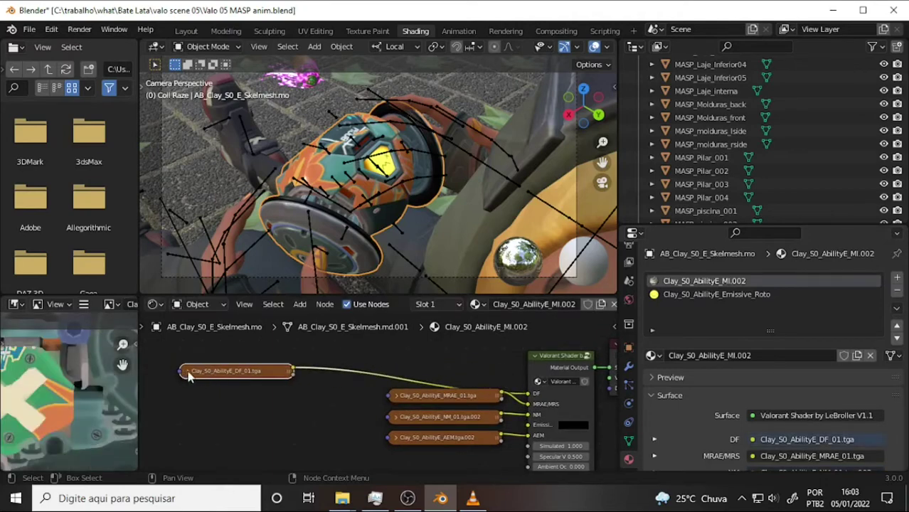
{"action": "left_click", "coordinate": [188, 371]}
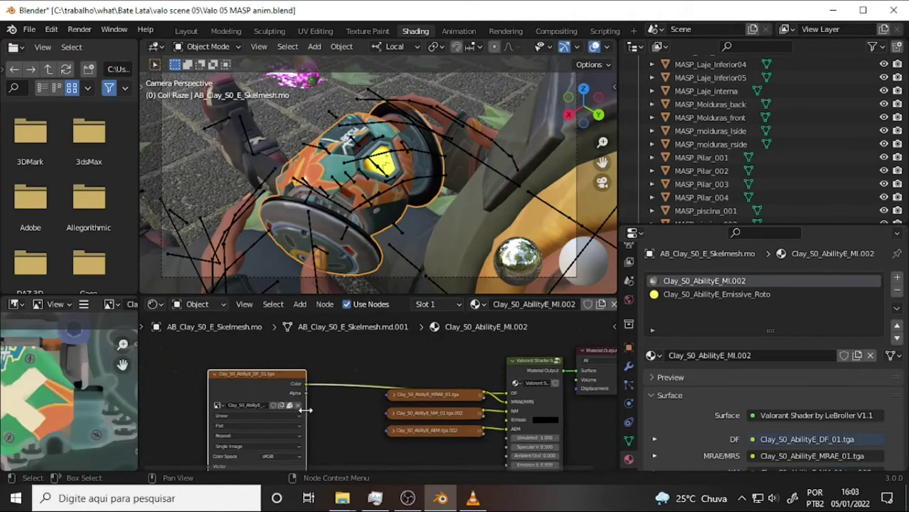
{"action": "scroll", "coordinate": [317, 394], "scroll_direction": "down", "scroll_amount": 1}
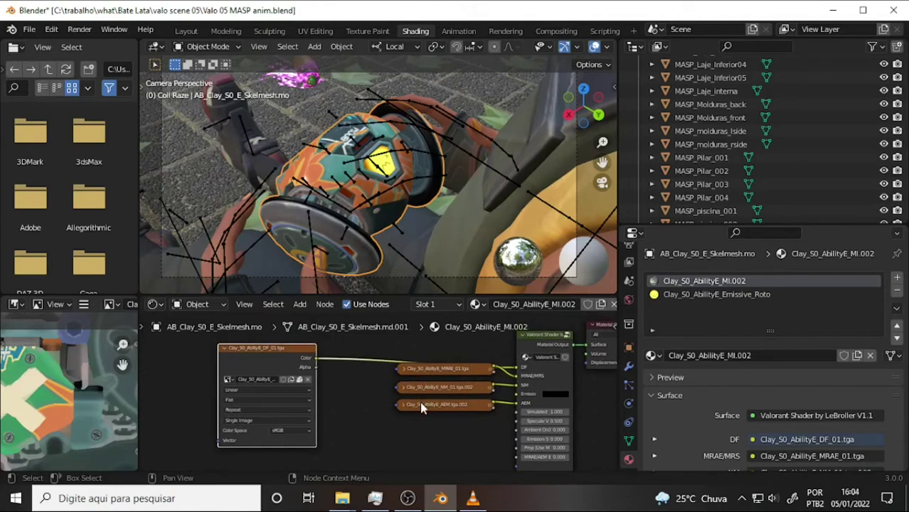
Move the AEM and NM texture nodes out of the way.
{"action": "left_click_drag", "start_coordinate": [420, 401], "coordinate": [409, 384]}
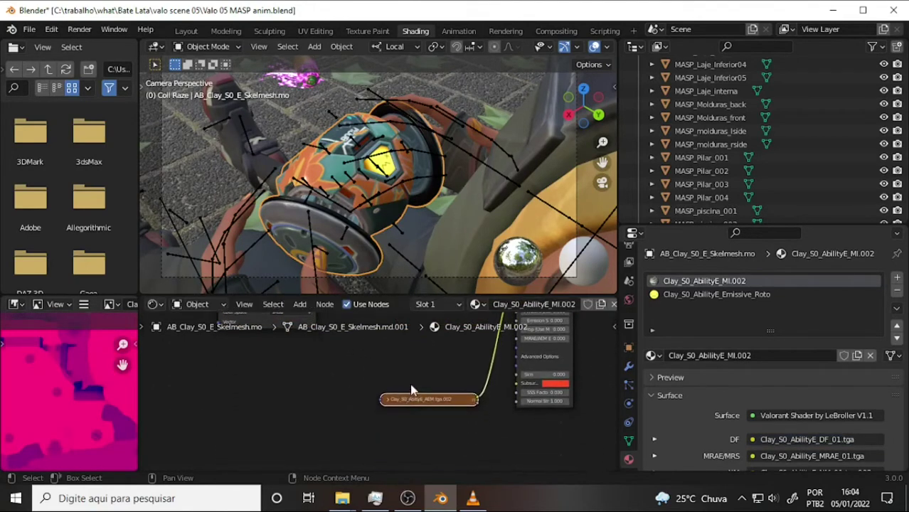
{"action": "middle_click_drag", "start_coordinate": [418, 353], "coordinate": [390, 423]}
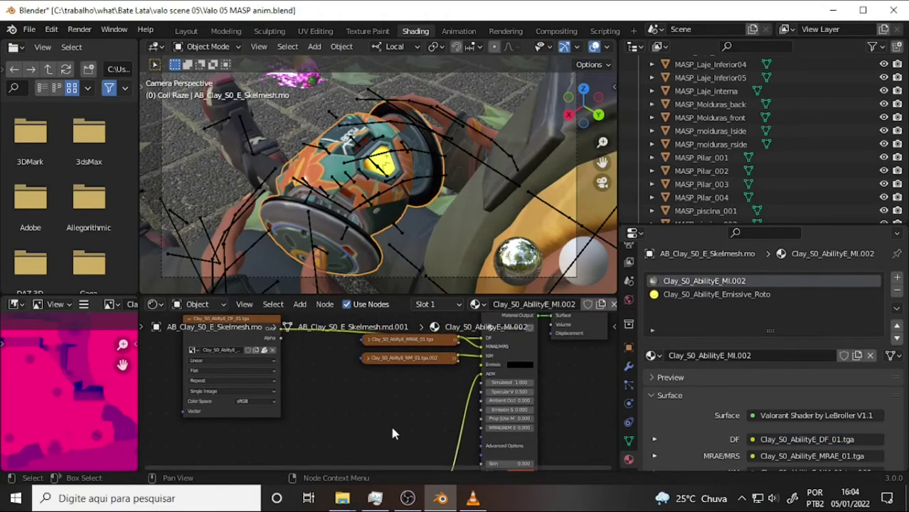
{"action": "left_click_drag", "start_coordinate": [418, 364], "coordinate": [384, 462]}
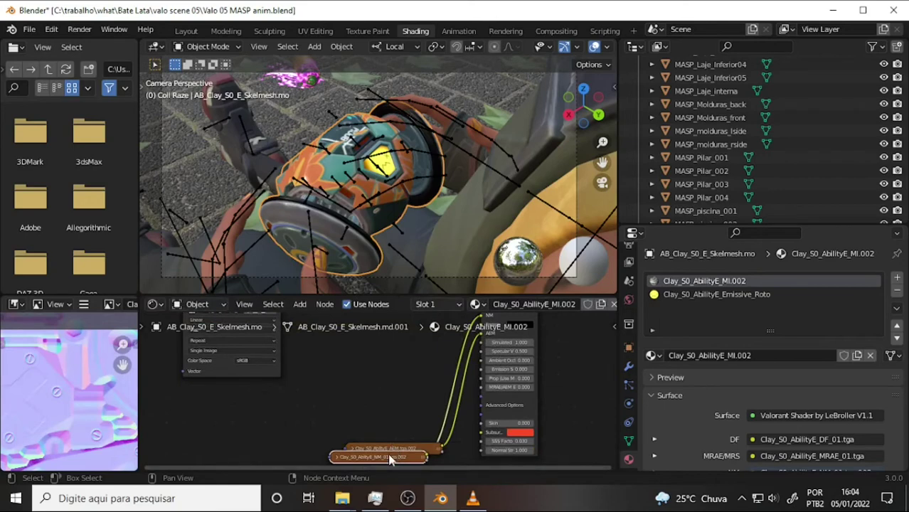
{"action": "left_click_drag", "start_coordinate": [388, 458], "coordinate": [383, 423]}
{"action": "scroll", "coordinate": [381, 370], "scroll_direction": "up", "scroll_amount": 3, "text": "shift"}
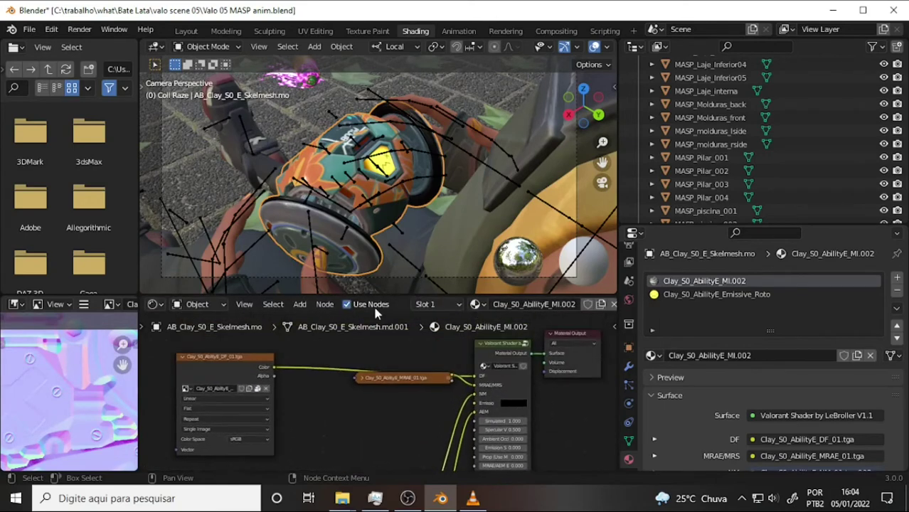
Expand the MRAE texture node, place it beside the DF node, and open the DF unpack options.
{"action": "left_click_drag", "start_coordinate": [411, 376], "coordinate": [362, 411]}
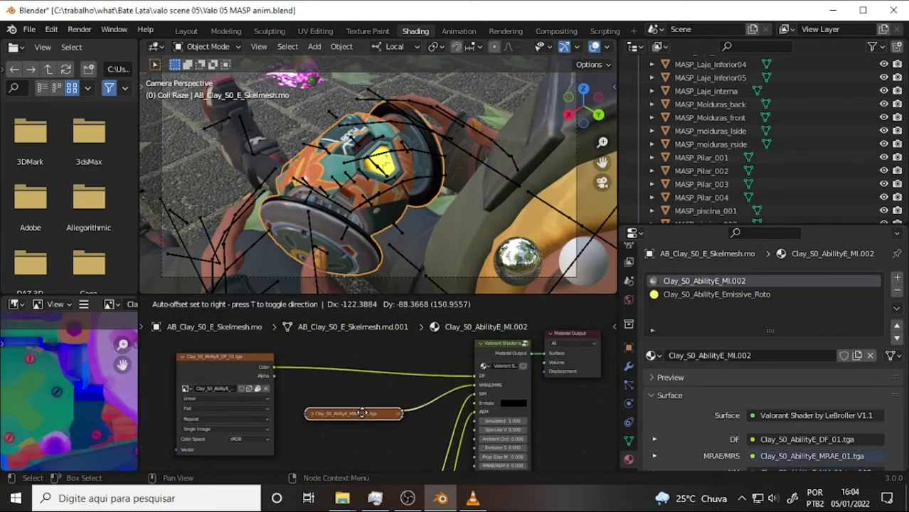
{"action": "left_click", "coordinate": [311, 413]}
{"action": "scroll", "coordinate": [361, 376], "scroll_direction": "down", "scroll_amount": 1}
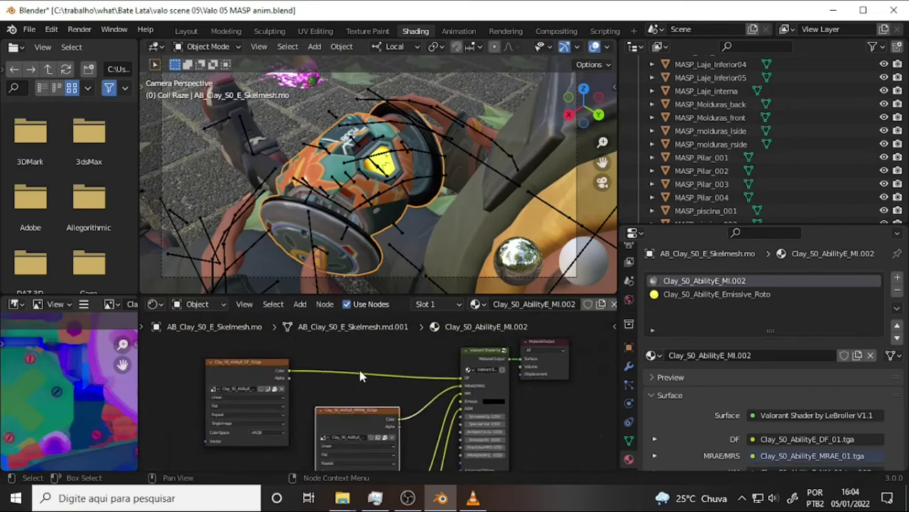
{"action": "middle_click_drag", "start_coordinate": [361, 377], "coordinate": [385, 357]}
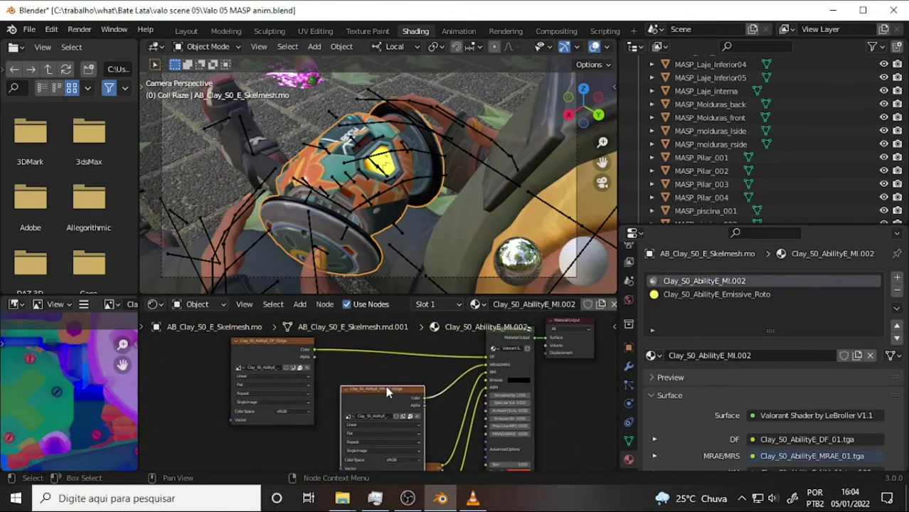
{"action": "left_click_drag", "start_coordinate": [386, 385], "coordinate": [376, 369]}
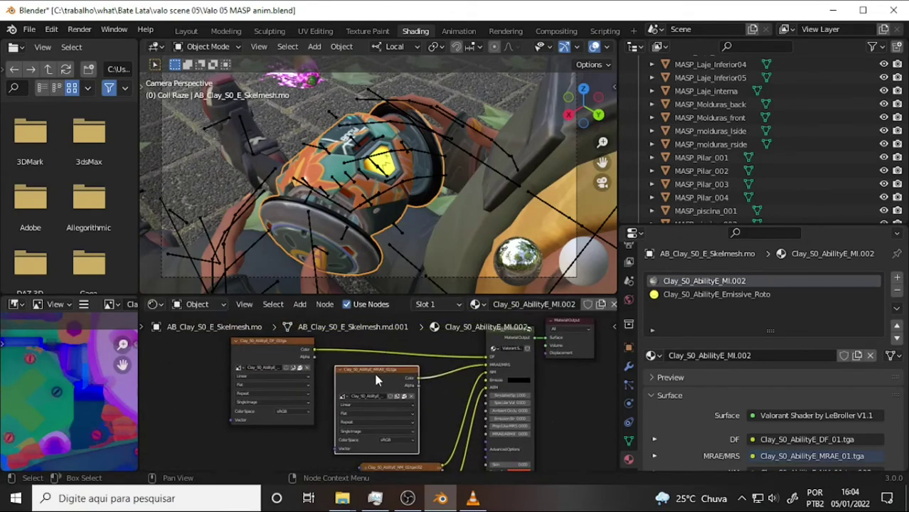
{"action": "left_click", "coordinate": [300, 368]}
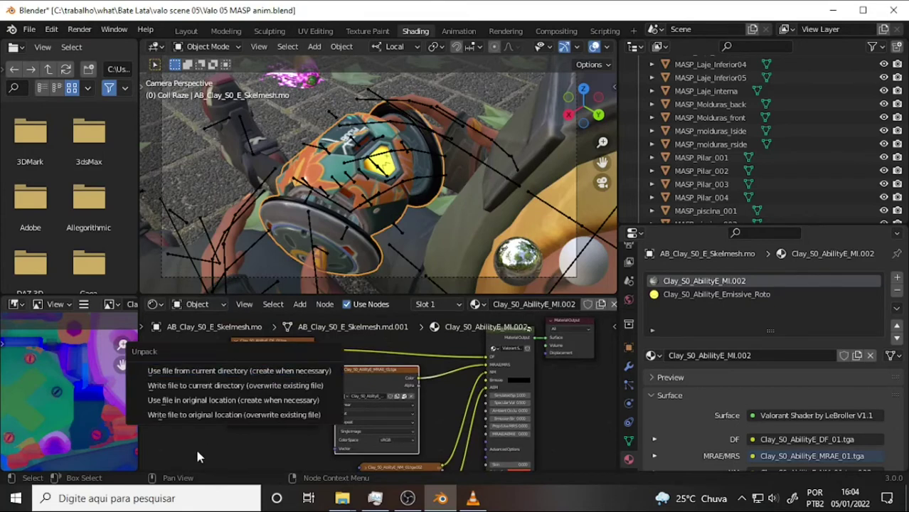
Dismiss the DF texture's unpack options without unpacking.
{"action": "left_click", "coordinate": [197, 452]}
{"action": "left_click", "coordinate": [300, 371]}
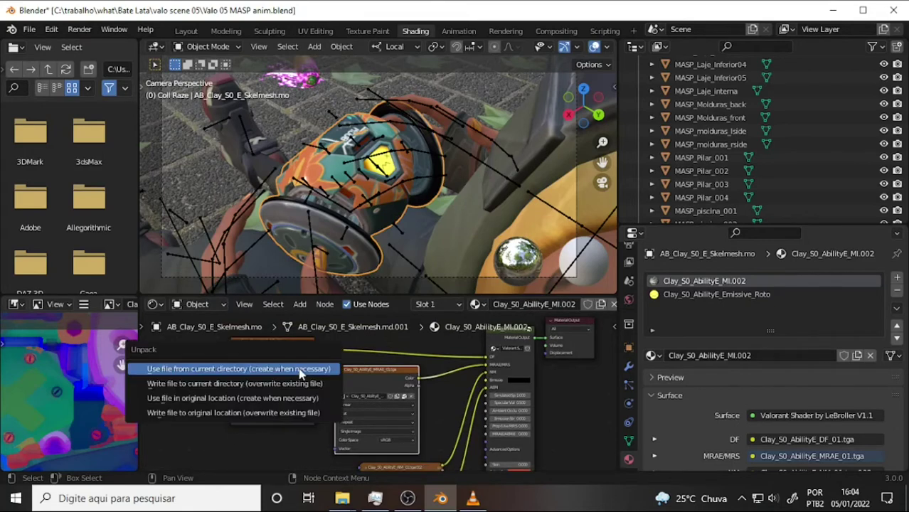
{"action": "left_click", "coordinate": [288, 412]}
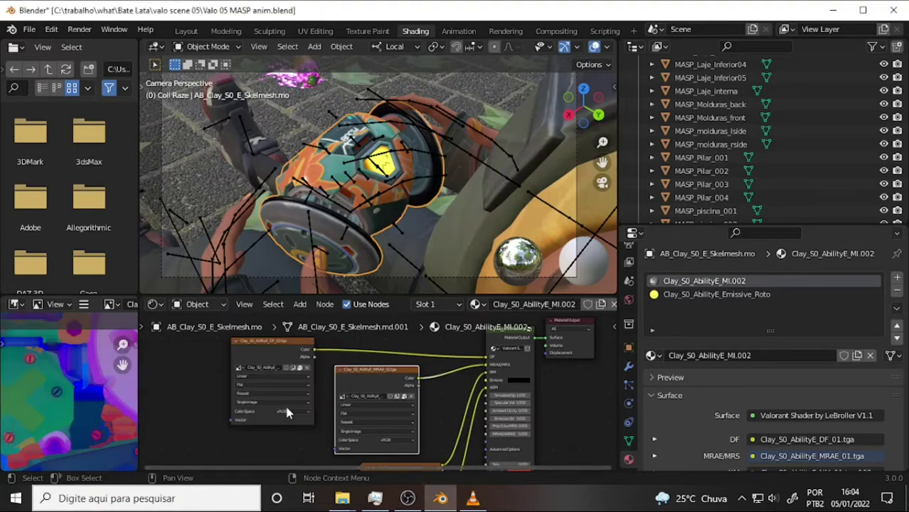
{"action": "left_click", "coordinate": [299, 370]}
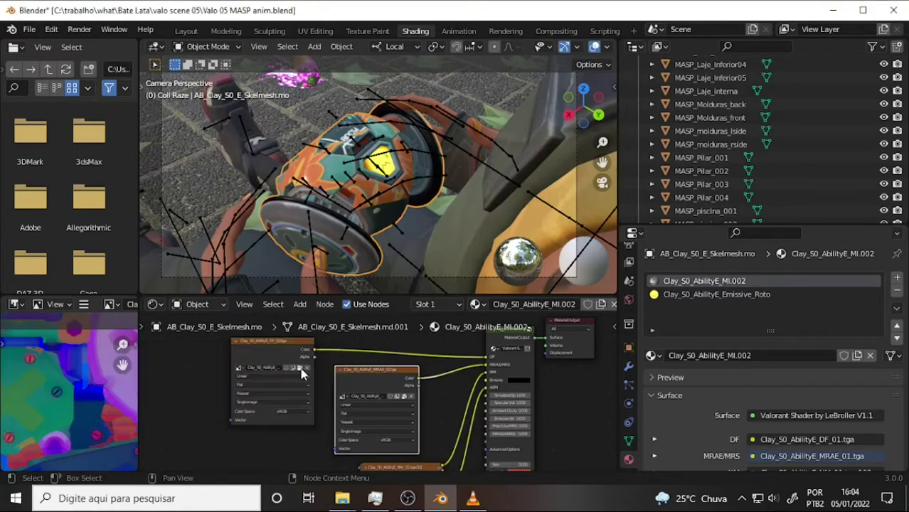
{"action": "left_click", "coordinate": [301, 374]}
Load Valo 05 Boomba_Clay_S0_AbilityE_MI.002_BaseColor.png from 'valo scene 05' into the DF node.
{"action": "left_click", "coordinate": [299, 369]}
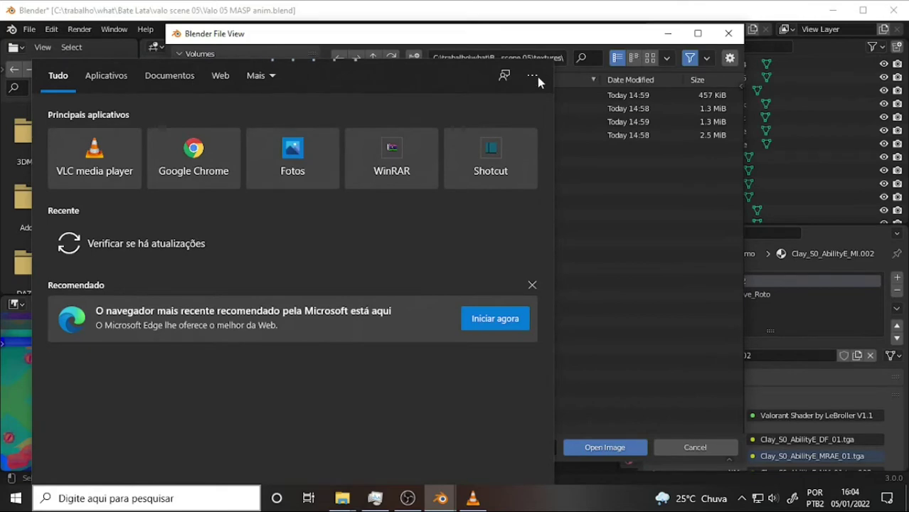
{"action": "left_click", "coordinate": [532, 76]}
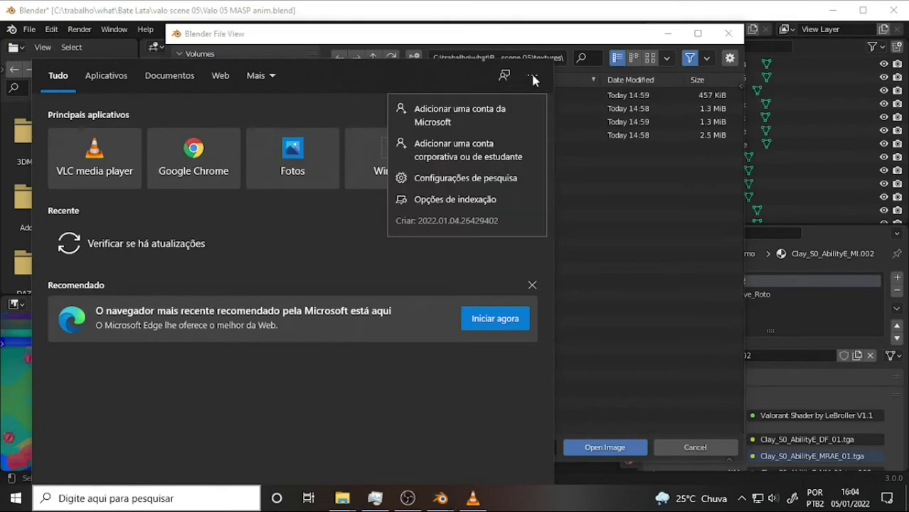
{"action": "left_click", "coordinate": [639, 225]}
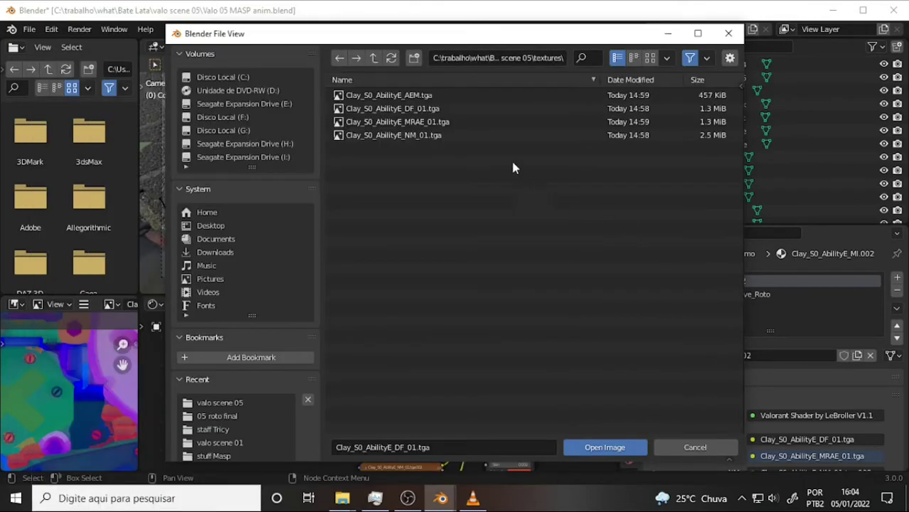
{"action": "left_click", "coordinate": [374, 57]}
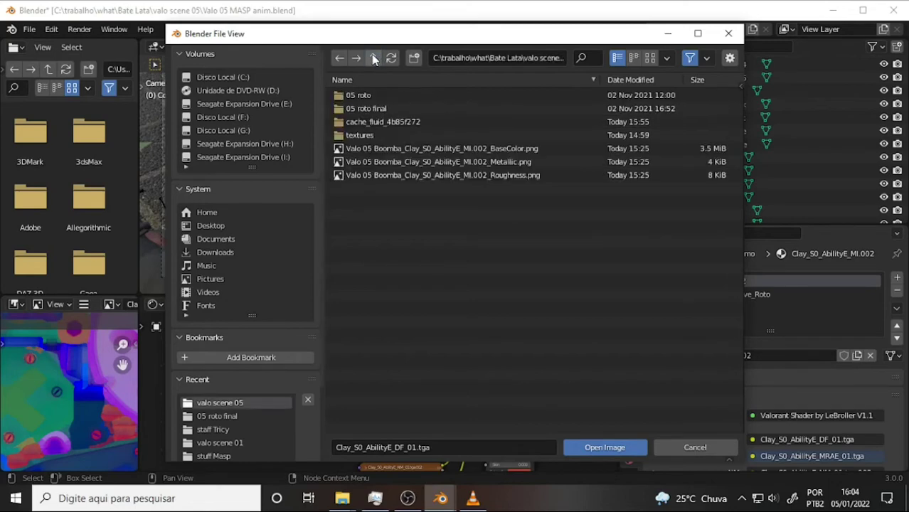
{"action": "left_click", "coordinate": [430, 149]}
{"action": "left_click", "coordinate": [610, 447]}
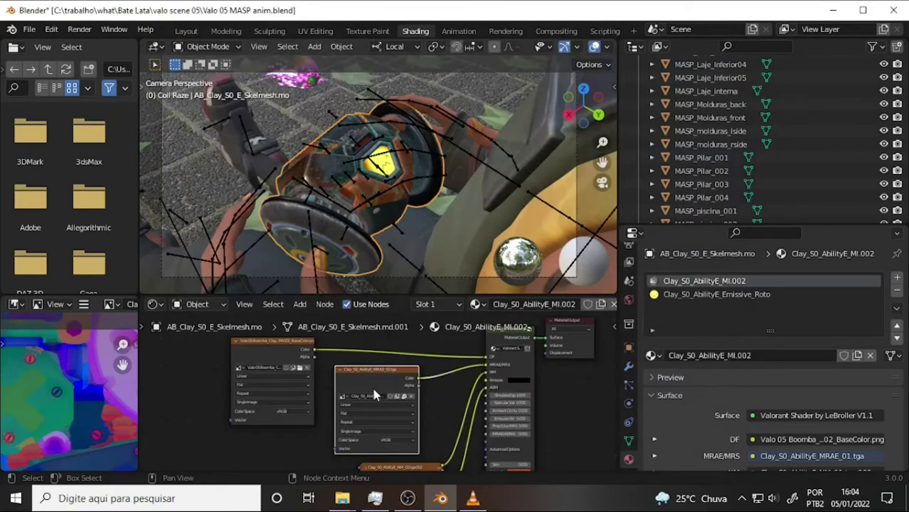
Load Valo 05 Boomba_Clay_S0_AbilityE_MI.002_Roughness.png into the MRAE node, replacing MRAE_01.tga.
{"action": "left_click", "coordinate": [409, 396]}
{"action": "left_click", "coordinate": [417, 398]}
{"action": "left_click", "coordinate": [401, 395]}
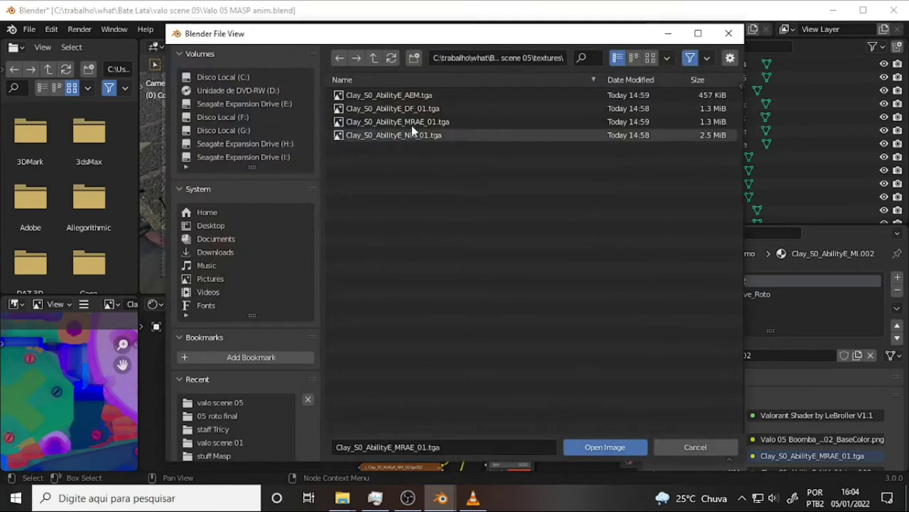
{"action": "left_click", "coordinate": [372, 60]}
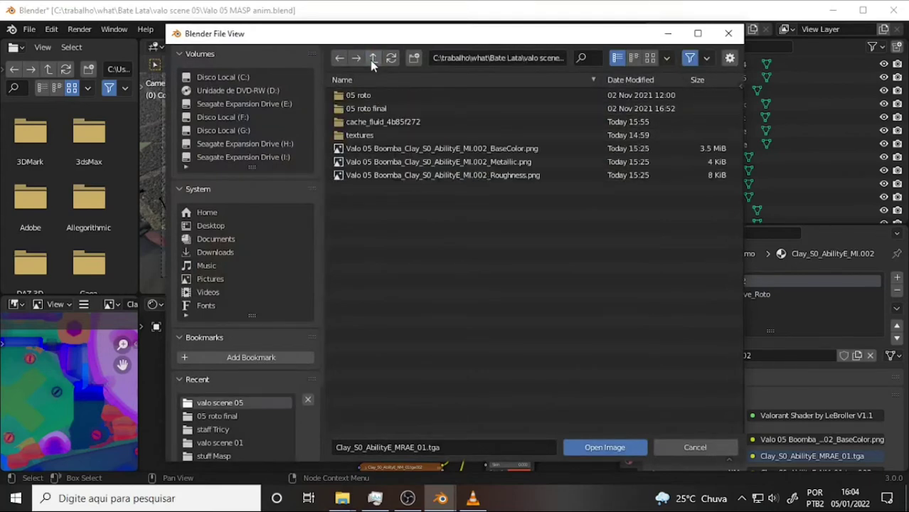
{"action": "left_click", "coordinate": [417, 177]}
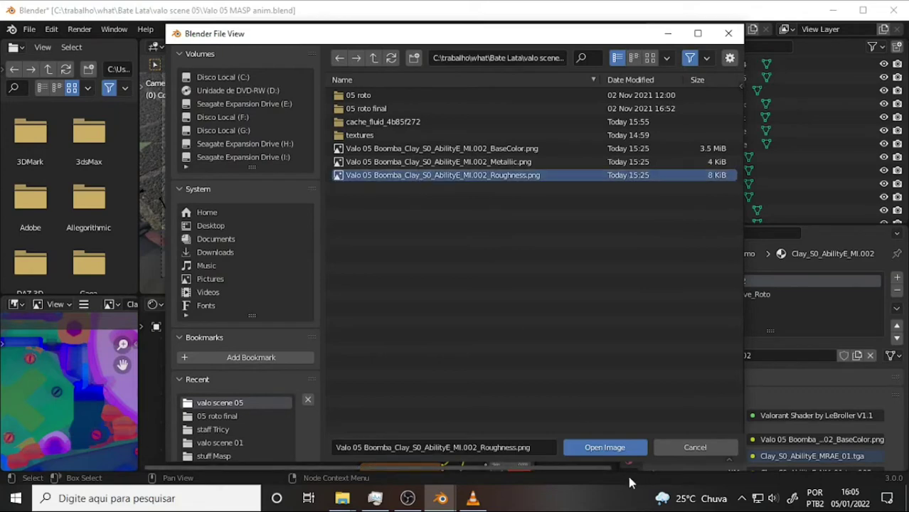
{"action": "left_click", "coordinate": [604, 447]}
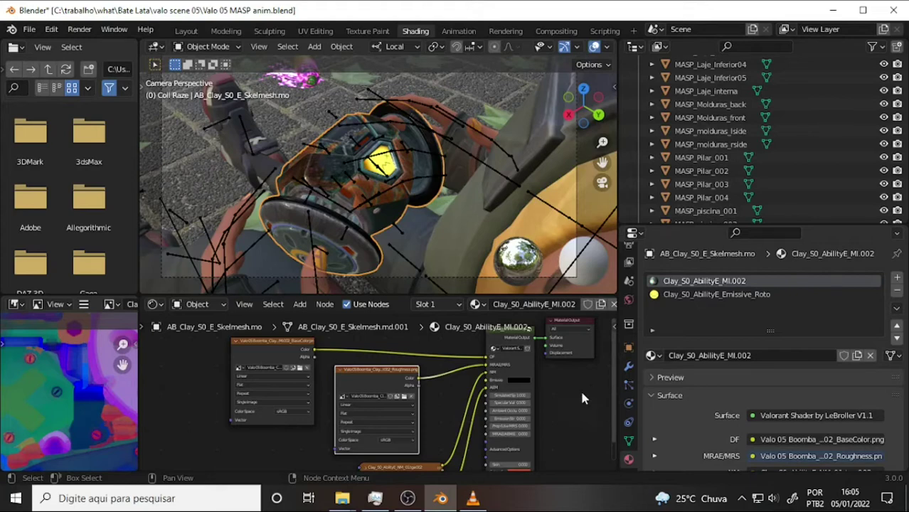
Move the Roughness node aside and add a new Image Texture node linked to MRAE/MRS.
{"action": "left_click_drag", "start_coordinate": [377, 379], "coordinate": [224, 417]}
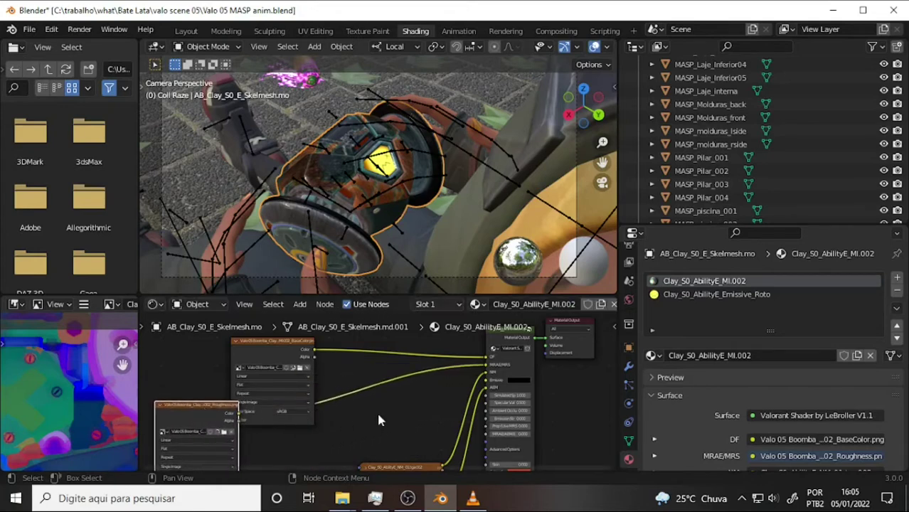
{"action": "mouse_move", "coordinate": [377, 416]}
{"action": "middle_mouse_down"}
{"action": "mouse_move", "coordinate": [401, 371]}
{"action": "mouse_move", "coordinate": [407, 381]}
{"action": "mouse_move", "coordinate": [392, 412]}
{"action": "middle_mouse_up"}
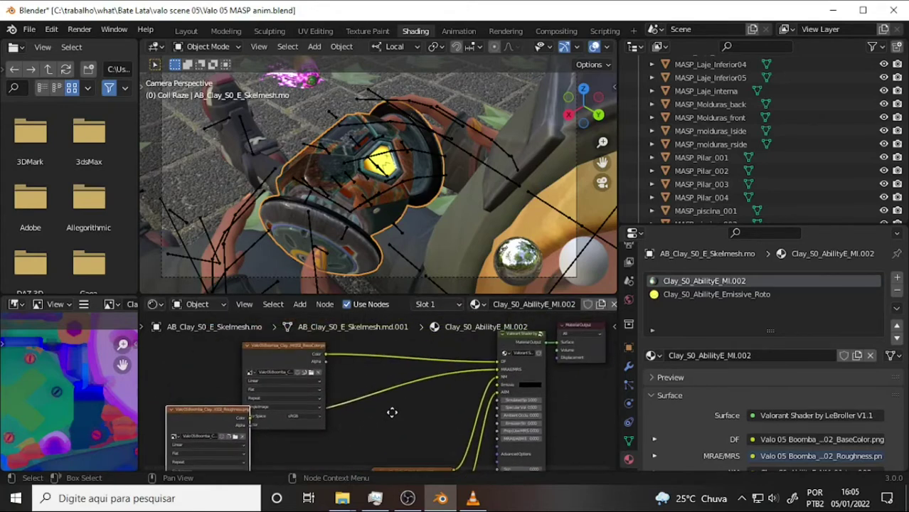
{"action": "key", "text": "shift+a"}
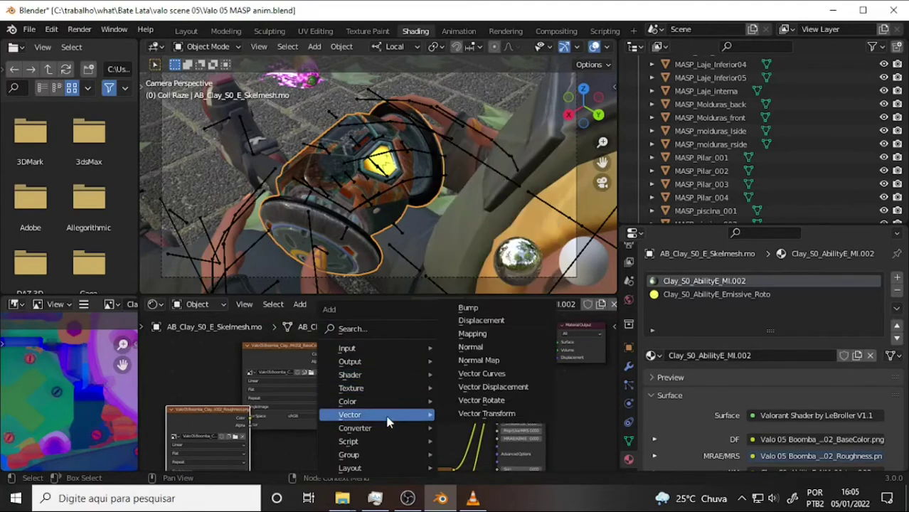
{"action": "mouse_move", "coordinate": [370, 388]}
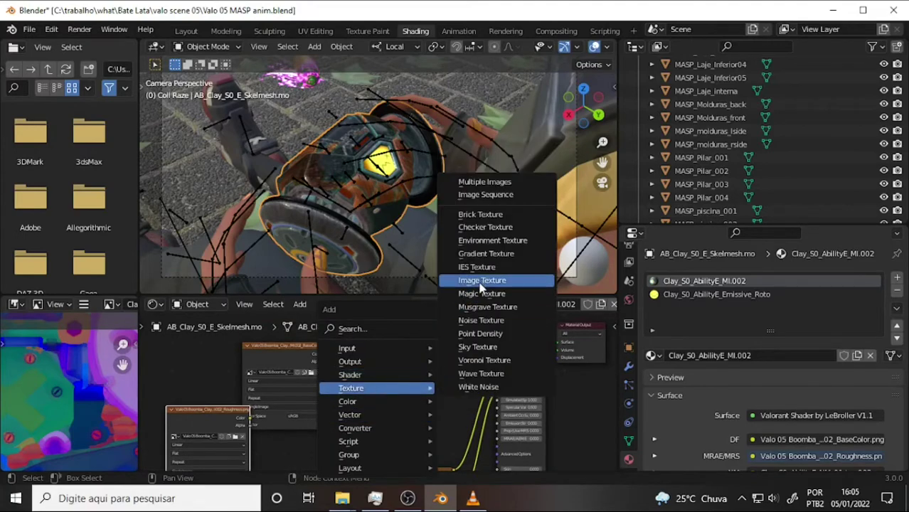
{"action": "left_click", "coordinate": [481, 280]}
{"action": "left_click", "coordinate": [384, 409]}
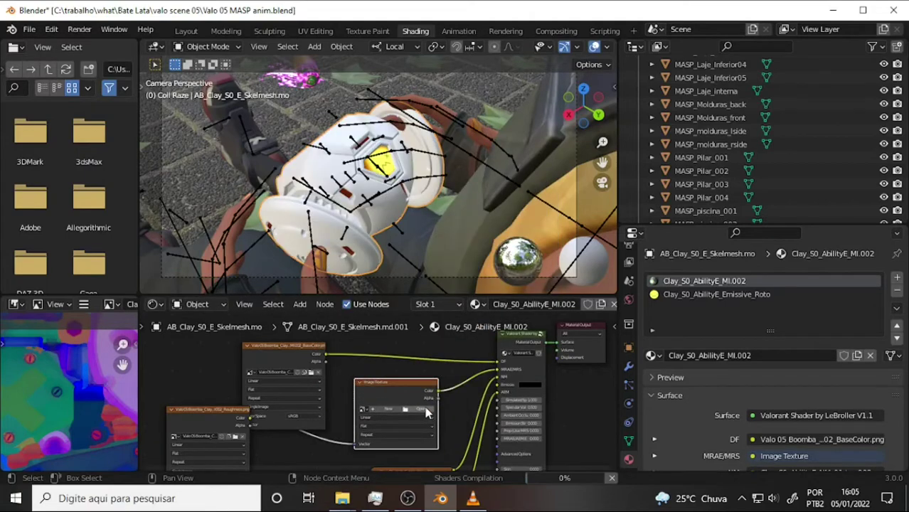
Load Valo 05 Boomba_Clay_S0_AbilityE_MI.002_Metallic.png into the new image node.
{"action": "left_click", "coordinate": [425, 411]}
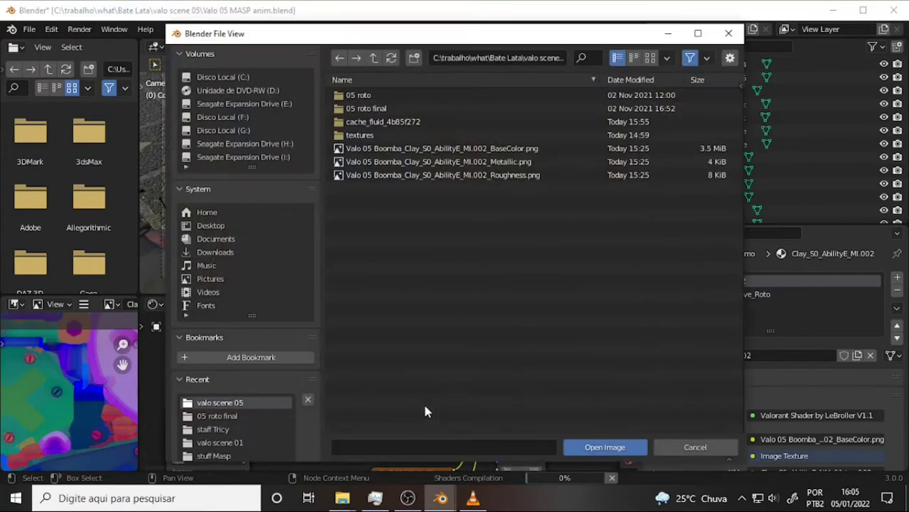
{"action": "left_click", "coordinate": [437, 163]}
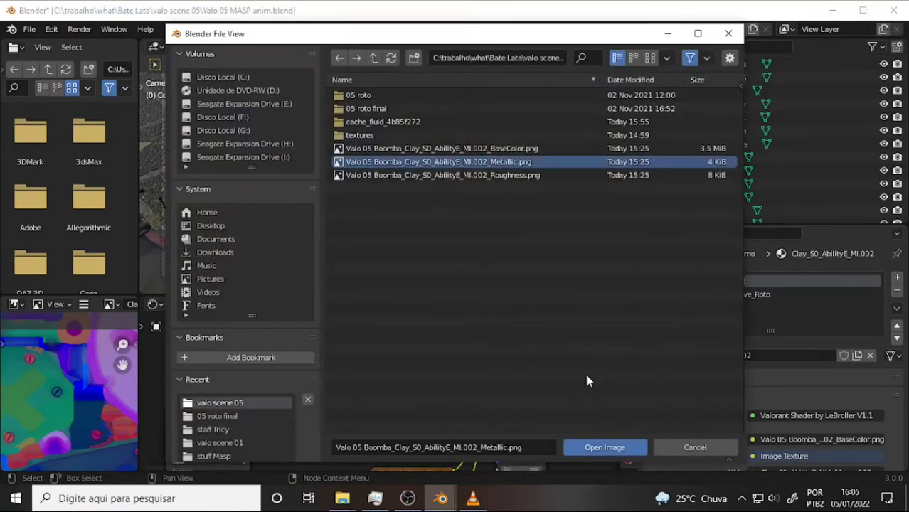
{"action": "left_click", "coordinate": [595, 448]}
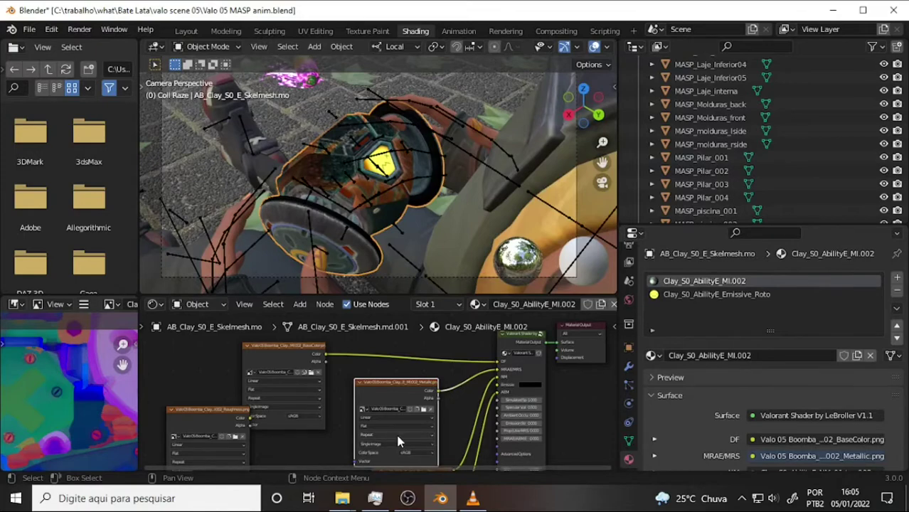
Swap the Roughness texture into the shader in place of Metallic, and move the BaseColor node up-left.
{"action": "scroll", "coordinate": [447, 229], "scroll_direction": "up", "scroll_amount": 3}
{"action": "scroll", "coordinate": [446, 229], "scroll_direction": "up", "scroll_amount": 2}
{"action": "scroll", "coordinate": [445, 224], "scroll_direction": "up", "scroll_amount": 2}
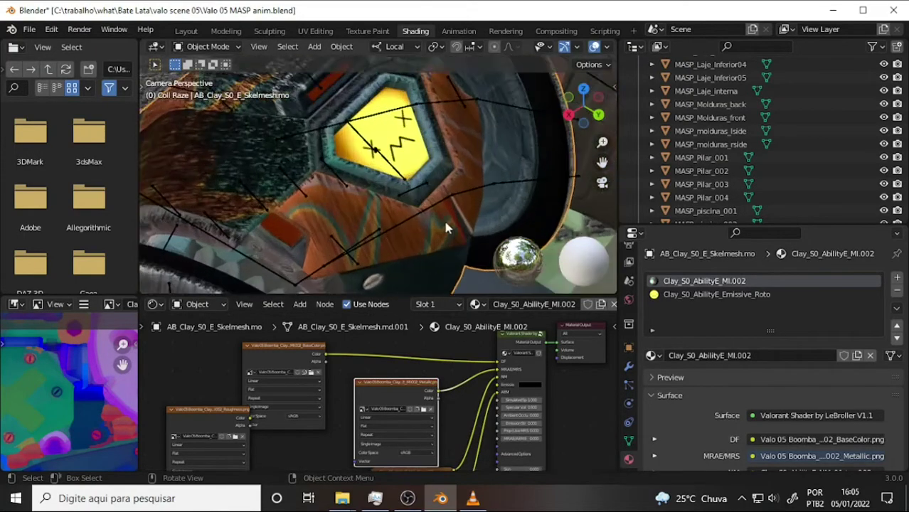
{"action": "mouse_move", "coordinate": [443, 218]}
{"action": "middle_mouse_down"}
{"action": "mouse_move", "coordinate": [383, 199]}
{"action": "mouse_move", "coordinate": [512, 165]}
{"action": "mouse_move", "coordinate": [467, 174]}
{"action": "mouse_move", "coordinate": [457, 164]}
{"action": "mouse_move", "coordinate": [510, 136]}
{"action": "middle_mouse_up"}
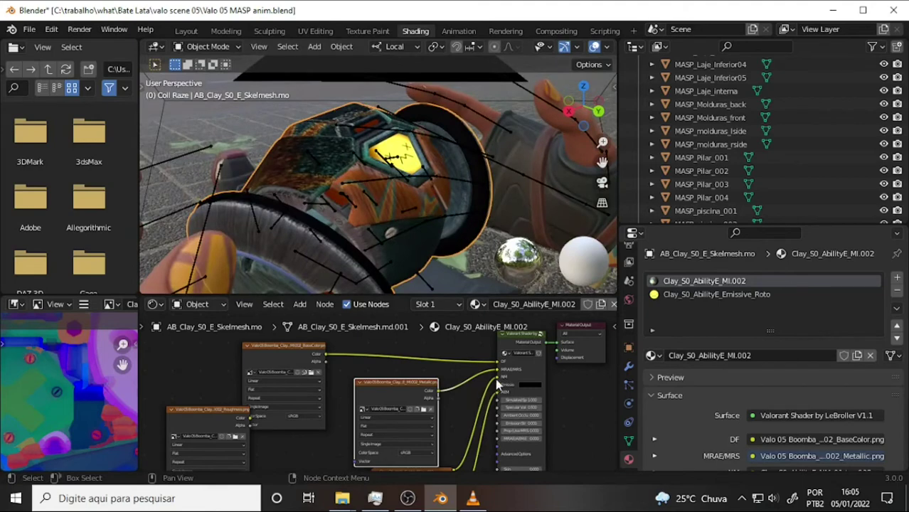
{"action": "left_click_drag", "start_coordinate": [498, 371], "coordinate": [455, 400]}
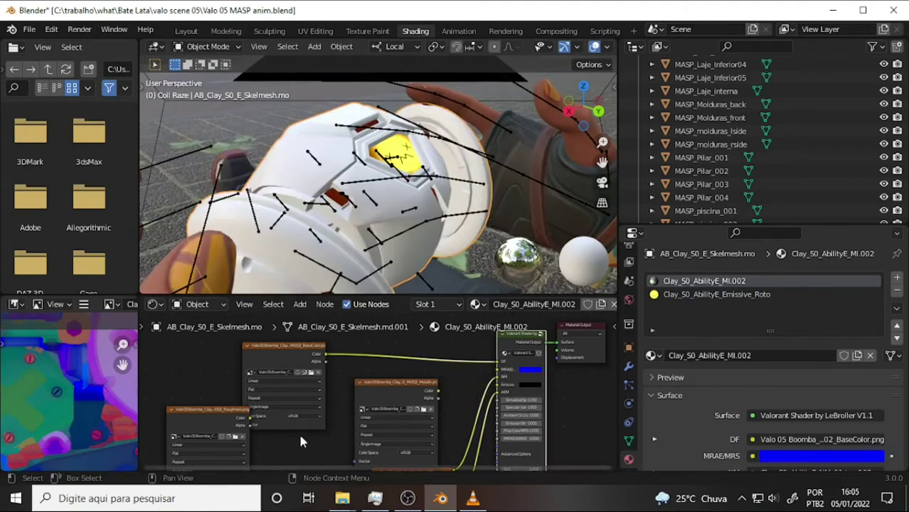
{"action": "mouse_move", "coordinate": [249, 415]}
{"action": "left_mouse_down"}
{"action": "mouse_move", "coordinate": [500, 375]}
{"action": "mouse_move", "coordinate": [487, 402]}
{"action": "left_mouse_up"}
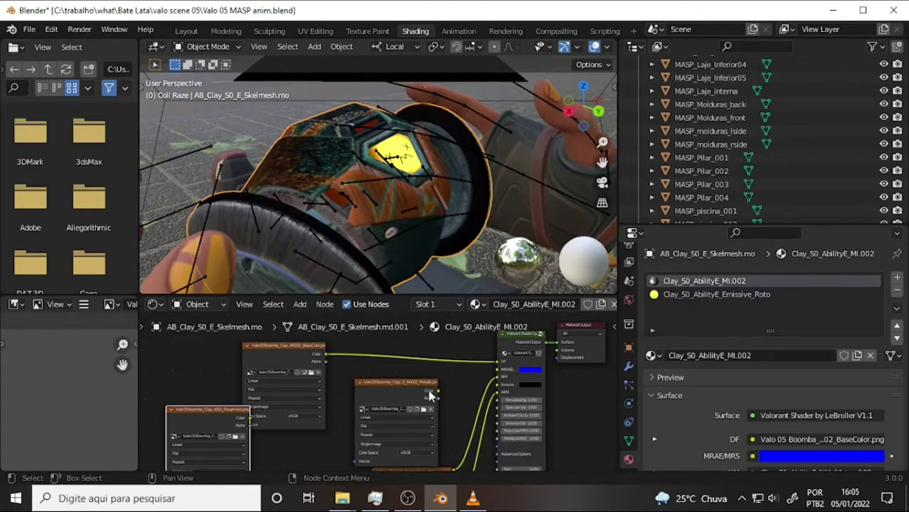
{"action": "mouse_move", "coordinate": [253, 421]}
{"action": "left_mouse_down"}
{"action": "mouse_move", "coordinate": [248, 427]}
{"action": "mouse_move", "coordinate": [499, 367]}
{"action": "left_mouse_up"}
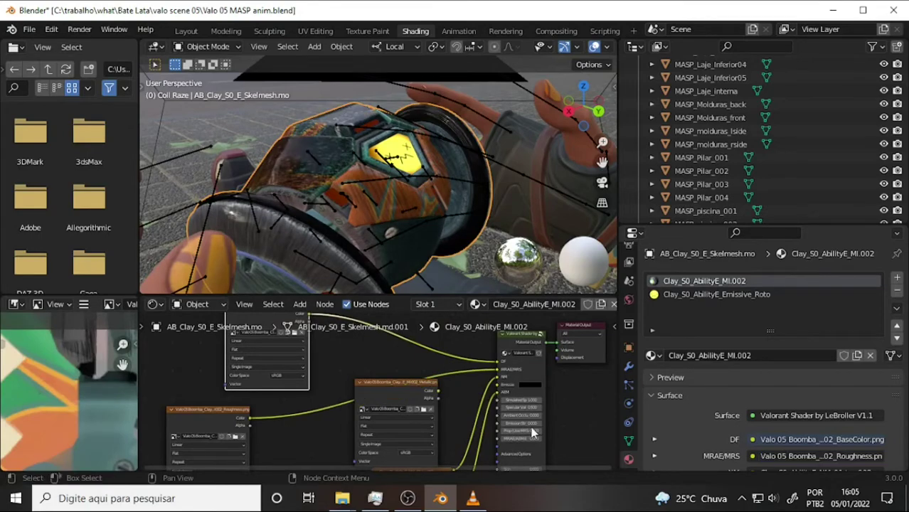
Reconnect the Metallic texture to the Valorant Shader's MRAE/MRS input.
{"action": "mouse_move", "coordinate": [497, 205]}
{"action": "middle_mouse_down"}
{"action": "mouse_move", "coordinate": [442, 226]}
{"action": "mouse_move", "coordinate": [430, 260]}
{"action": "mouse_move", "coordinate": [442, 230]}
{"action": "mouse_move", "coordinate": [539, 205]}
{"action": "mouse_move", "coordinate": [472, 209]}
{"action": "mouse_move", "coordinate": [448, 191]}
{"action": "mouse_move", "coordinate": [516, 174]}
{"action": "mouse_move", "coordinate": [497, 270]}
{"action": "middle_mouse_up"}
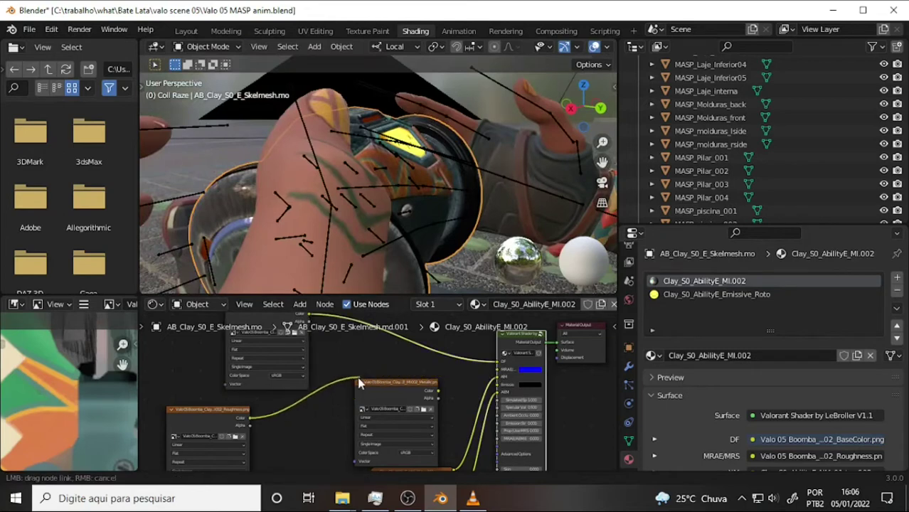
{"action": "left_click_drag", "start_coordinate": [500, 373], "coordinate": [394, 416]}
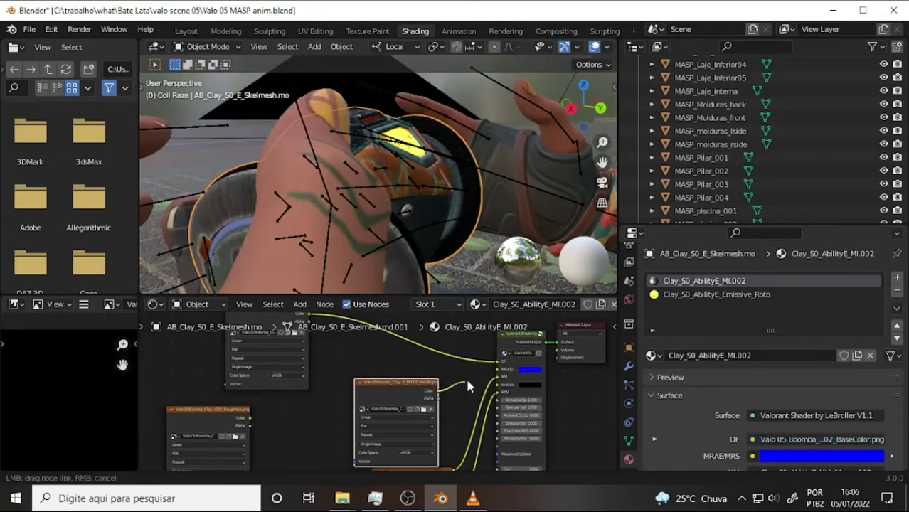
{"action": "left_click_drag", "start_coordinate": [438, 391], "coordinate": [497, 368]}
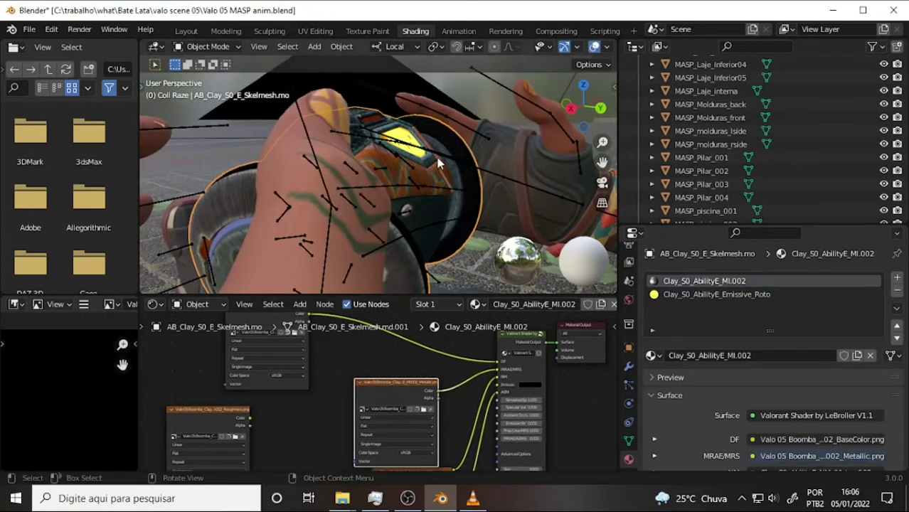
{"action": "scroll", "coordinate": [436, 157], "scroll_direction": "up", "scroll_amount": 5}
{"action": "mouse_move", "coordinate": [453, 155]}
{"action": "middle_mouse_down"}
{"action": "mouse_move", "coordinate": [437, 189]}
{"action": "mouse_move", "coordinate": [473, 172]}
{"action": "mouse_move", "coordinate": [517, 179]}
{"action": "mouse_move", "coordinate": [496, 178]}
{"action": "middle_mouse_up"}
{"action": "scroll", "coordinate": [437, 183], "scroll_direction": "down", "scroll_amount": 5}
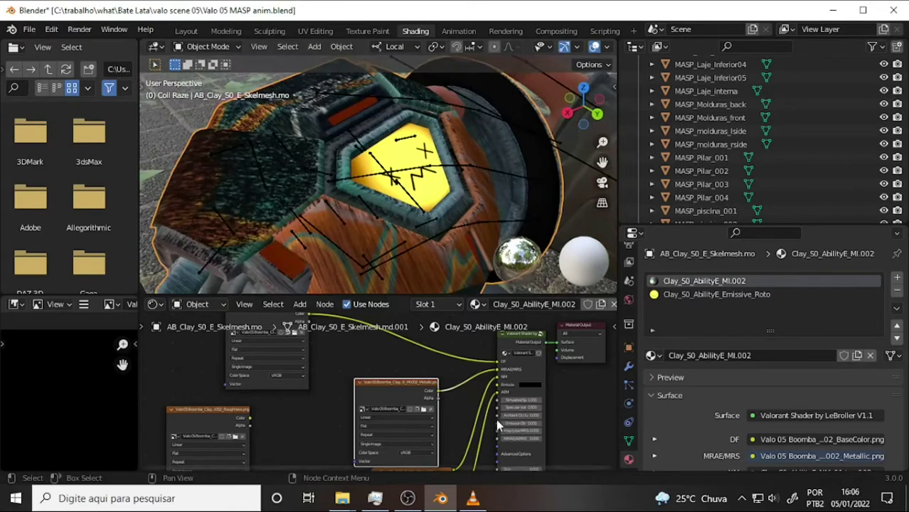
Load the Metallic.png image into the node and shift the node to the left.
{"action": "left_click", "coordinate": [425, 410]}
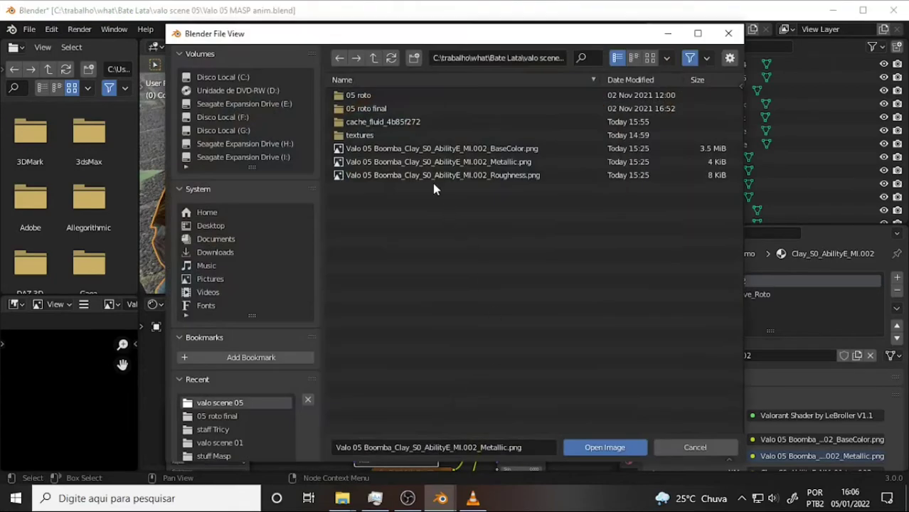
{"action": "left_click", "coordinate": [427, 162]}
{"action": "left_click", "coordinate": [604, 447]}
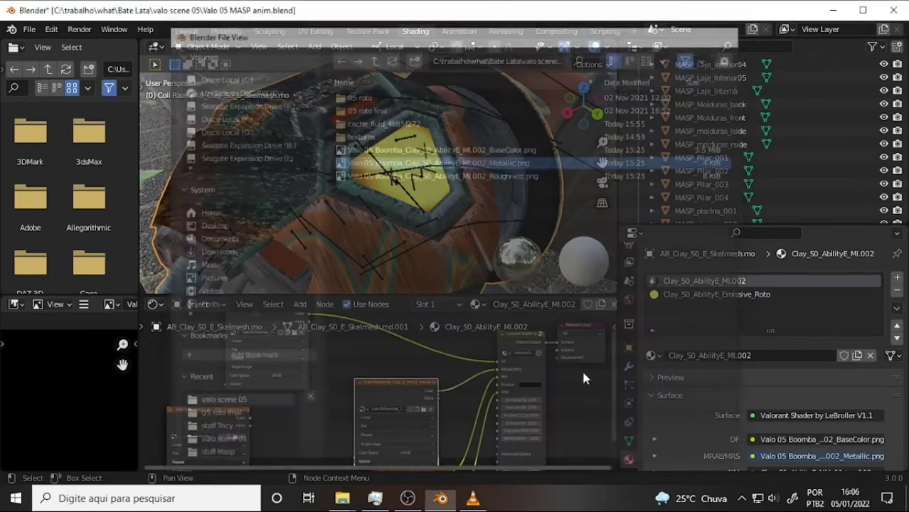
{"action": "mouse_move", "coordinate": [497, 249]}
{"action": "middle_mouse_down"}
{"action": "mouse_move", "coordinate": [437, 185]}
{"action": "mouse_move", "coordinate": [384, 167]}
{"action": "middle_mouse_up"}
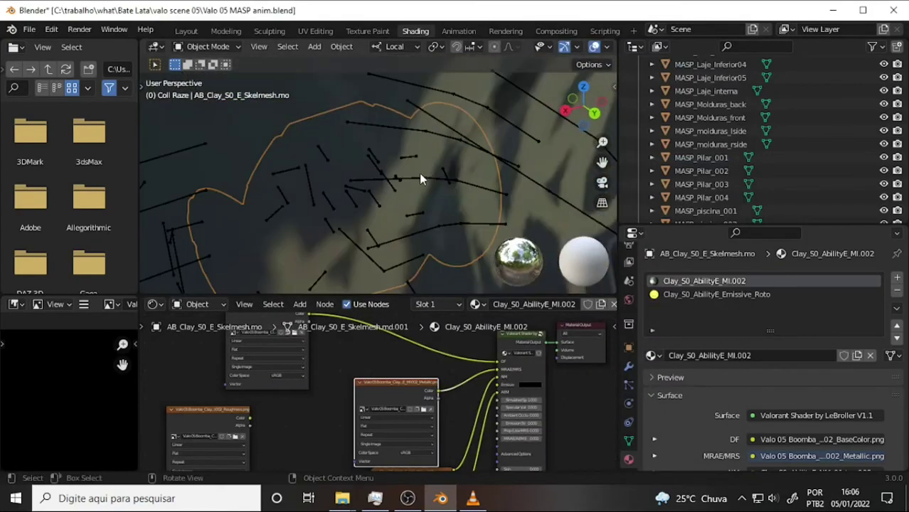
{"action": "left_click_drag", "start_coordinate": [400, 382], "coordinate": [330, 391]}
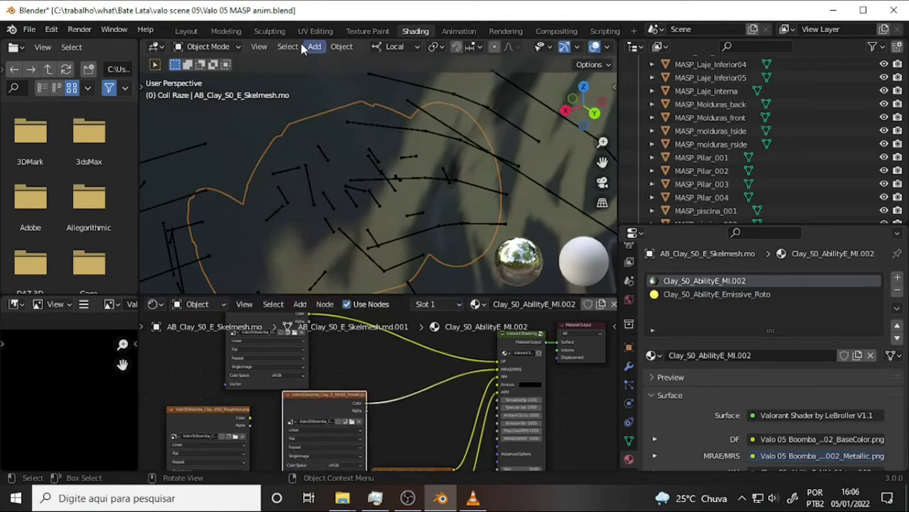
Switch to Modeling with the bomb in Object Mode, and enlarge the properties area for Surface settings.
{"action": "left_click", "coordinate": [226, 30]}
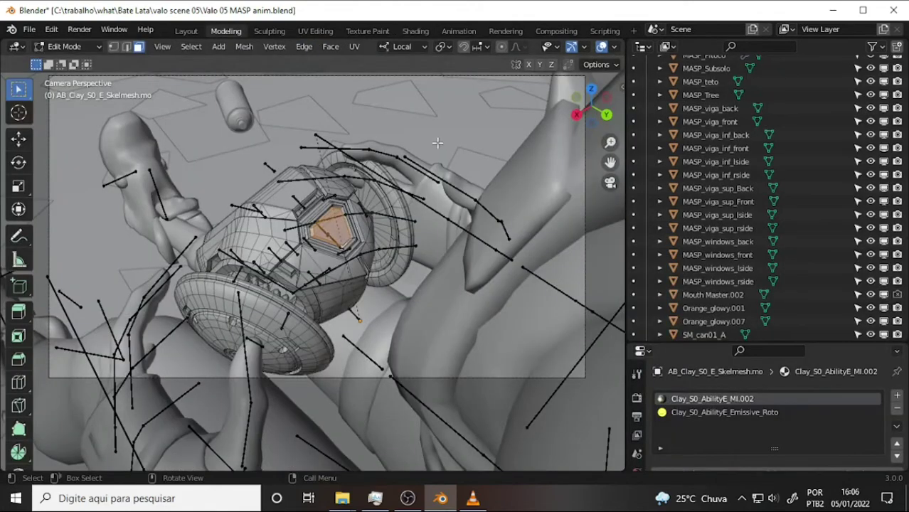
{"action": "left_click", "coordinate": [67, 46]}
{"action": "left_click", "coordinate": [79, 63]}
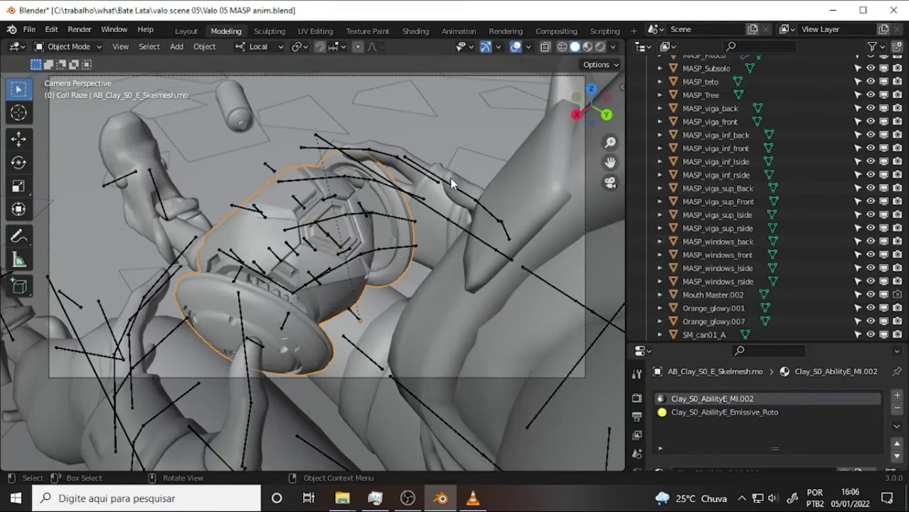
{"action": "scroll", "coordinate": [450, 178], "scroll_direction": "down", "scroll_amount": 2}
{"action": "scroll", "coordinate": [455, 182], "scroll_direction": "down", "scroll_amount": 3}
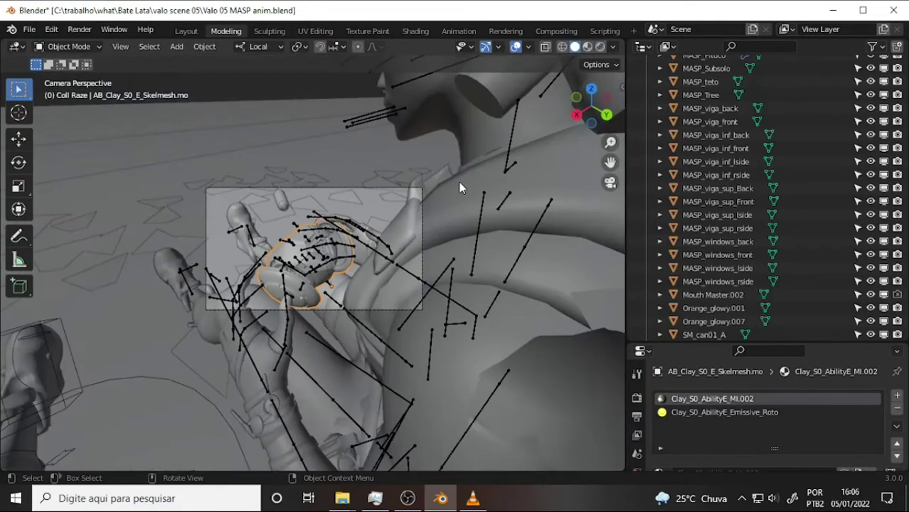
{"action": "scroll", "coordinate": [459, 182], "scroll_direction": "up", "scroll_amount": 3}
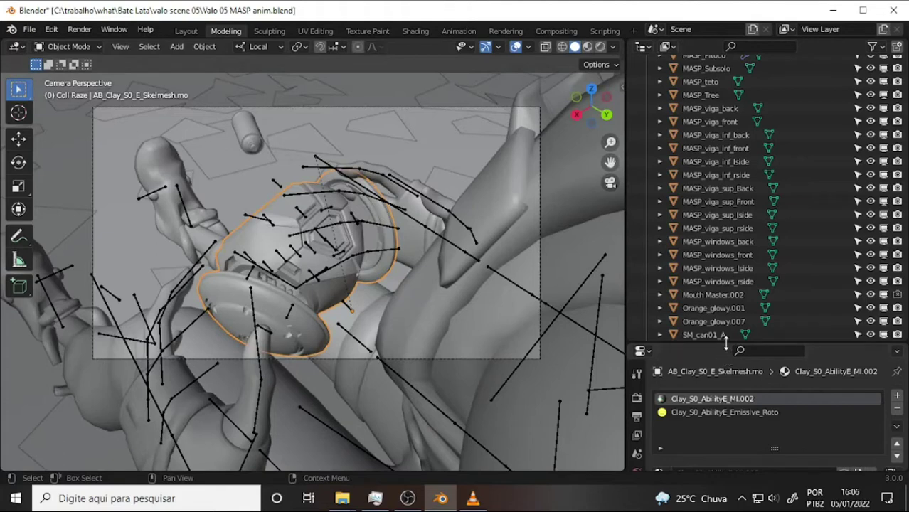
{"action": "left_click_drag", "start_coordinate": [725, 342], "coordinate": [726, 232]}
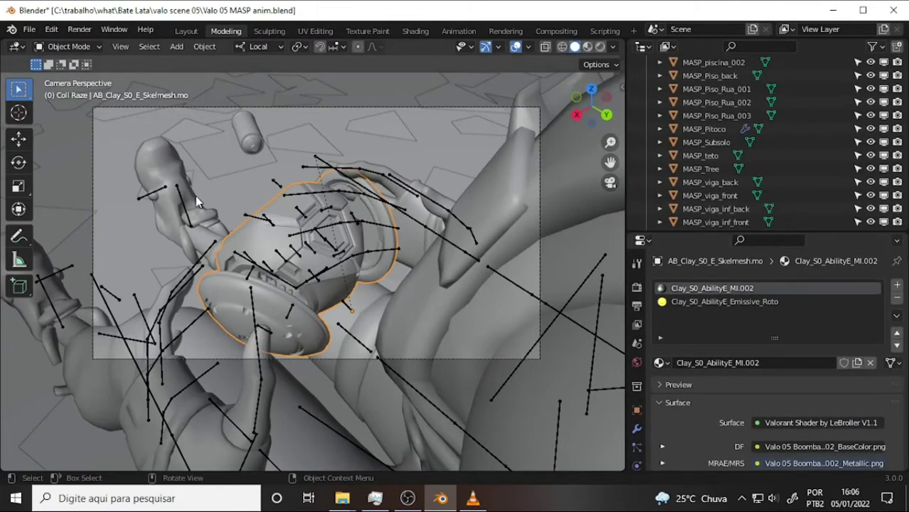
{"action": "scroll", "coordinate": [380, 278], "scroll_direction": "up", "scroll_amount": 3}
Watch the hot-tea smoke tutorial in VLC for reference, then minimize the player.
{"action": "left_click", "coordinate": [472, 498]}
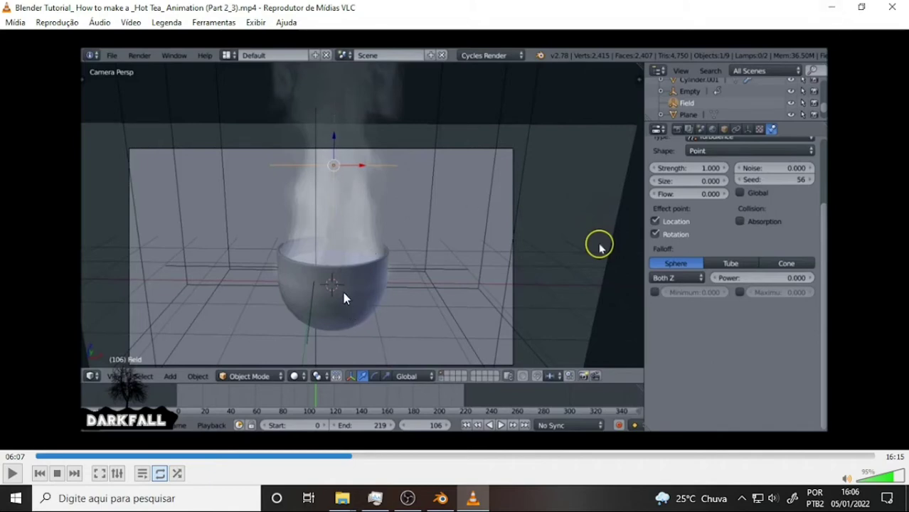
{"action": "left_click", "coordinate": [838, 10]}
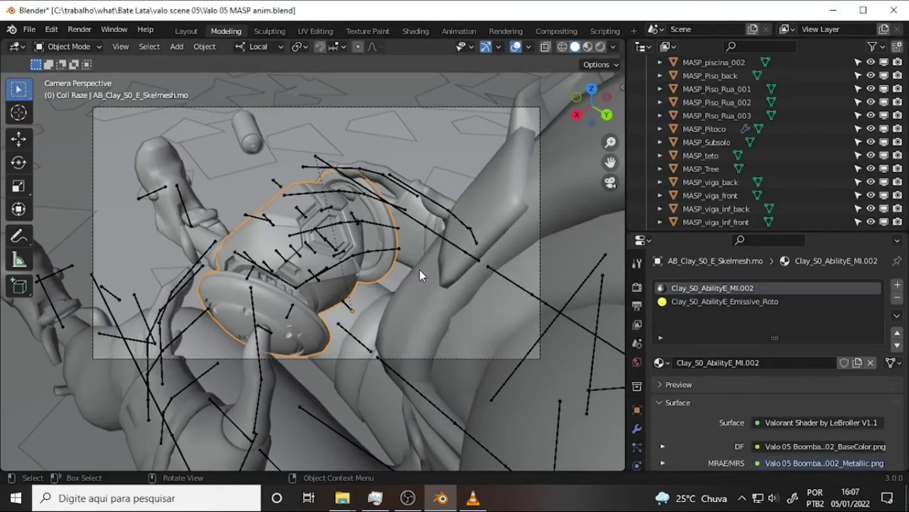
Snap the 3D cursor to the selected bomb and add a cube mesh there.
{"action": "left_click", "coordinate": [19, 114]}
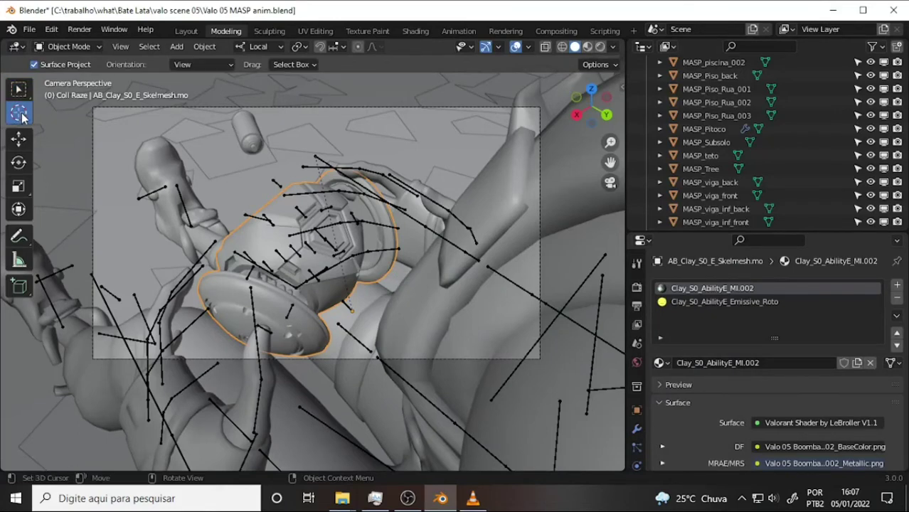
{"action": "right_click", "coordinate": [24, 118]}
{"action": "key", "text": "Escape"}
{"action": "key", "text": "shift+s"}
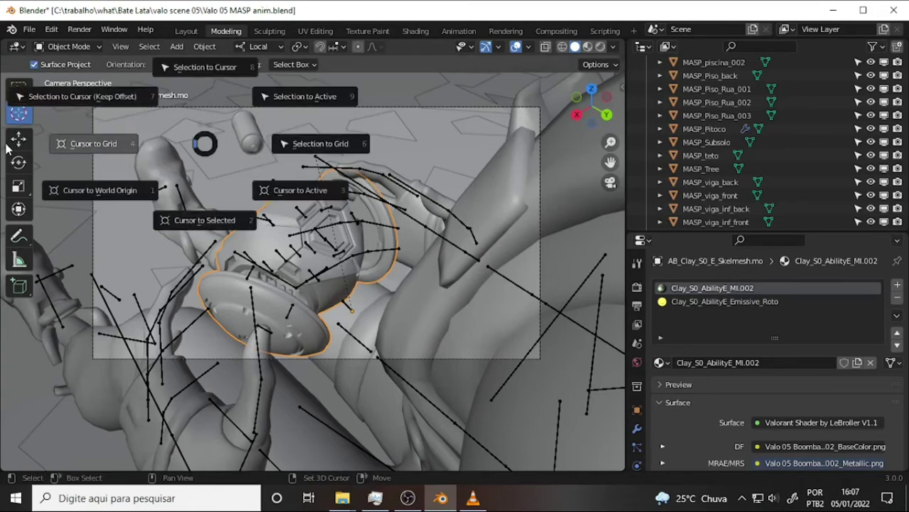
{"action": "key", "text": "shift+s"}
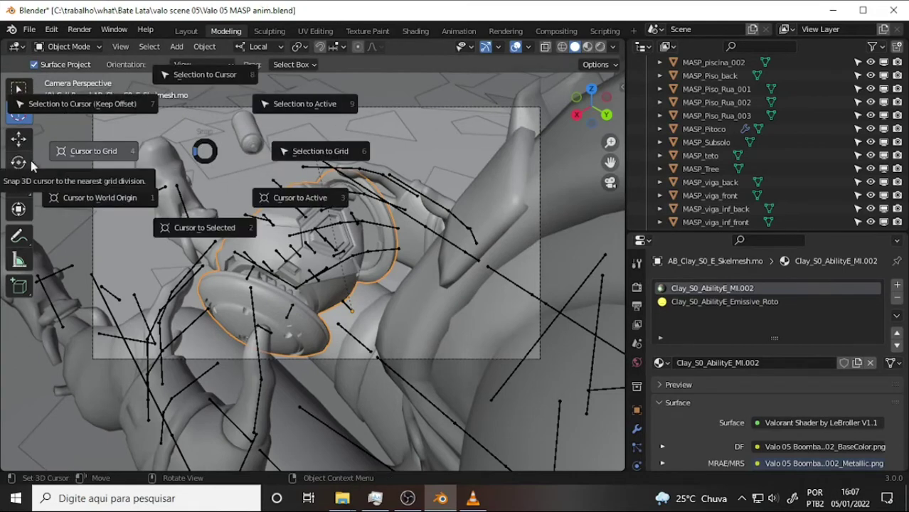
{"action": "left_click", "coordinate": [197, 220]}
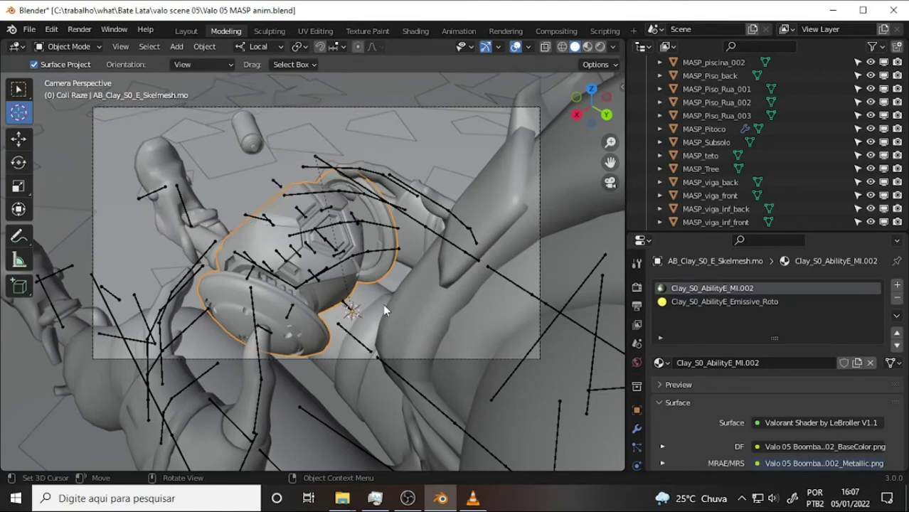
{"action": "key", "text": "shift+a"}
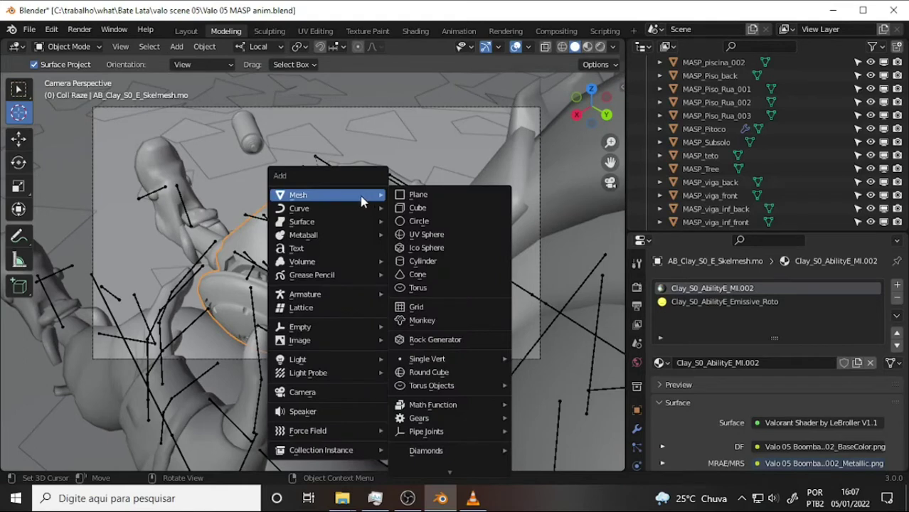
{"action": "left_click", "coordinate": [19, 89]}
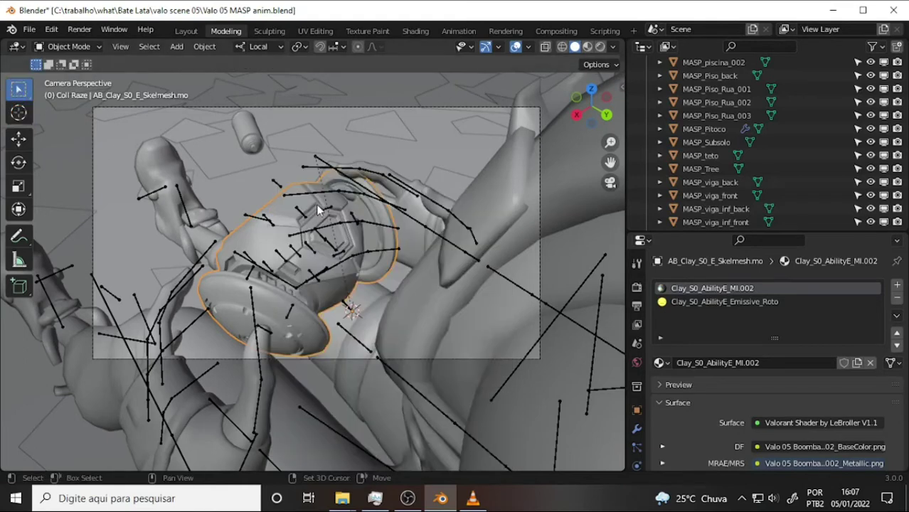
{"action": "key", "text": "shift+a"}
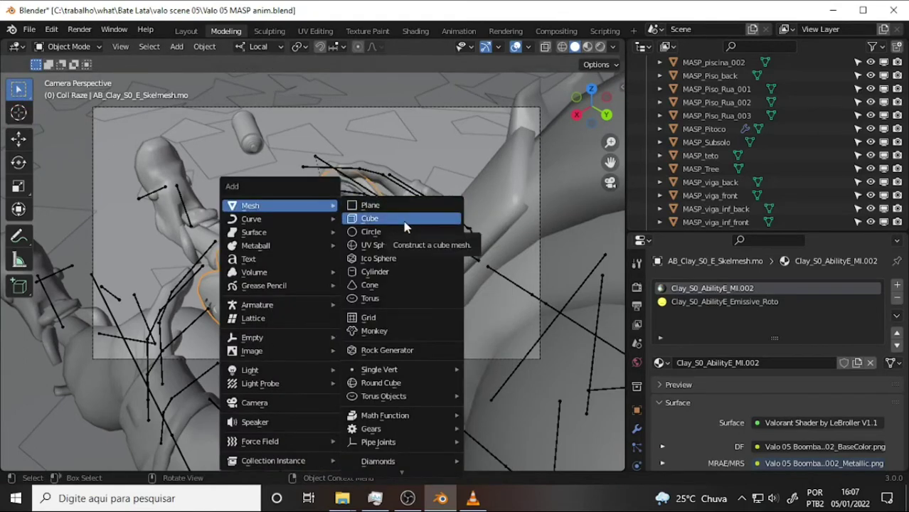
{"action": "left_click", "coordinate": [405, 219]}
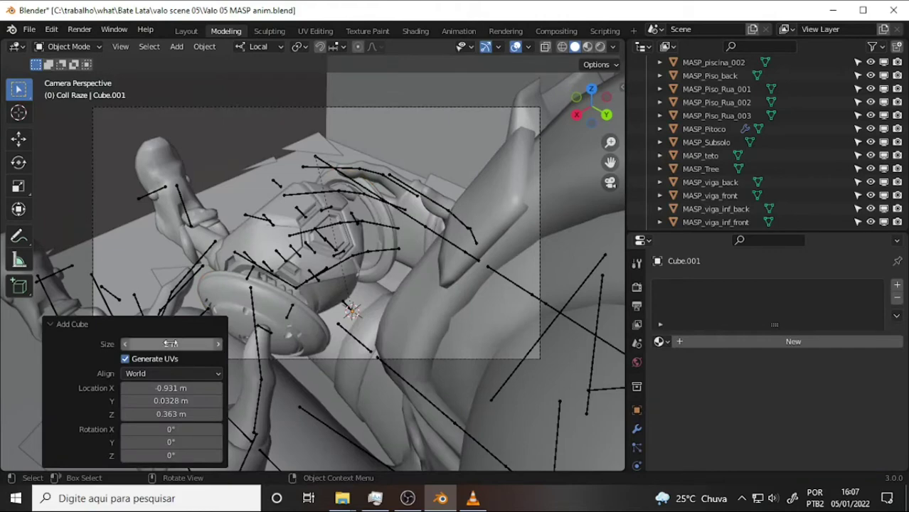
Set the new cube's size to 1 m in the Add Cube panel.
{"action": "left_click_drag", "start_coordinate": [176, 343], "coordinate": [60, 365]}
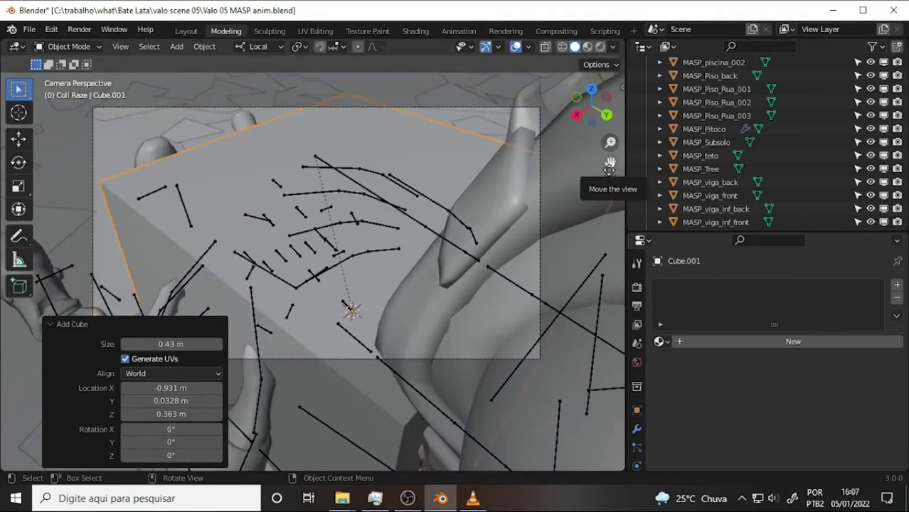
{"action": "left_click", "coordinate": [171, 344]}
{"action": "type", "text": "1"}
{"action": "key", "text": "Return"}
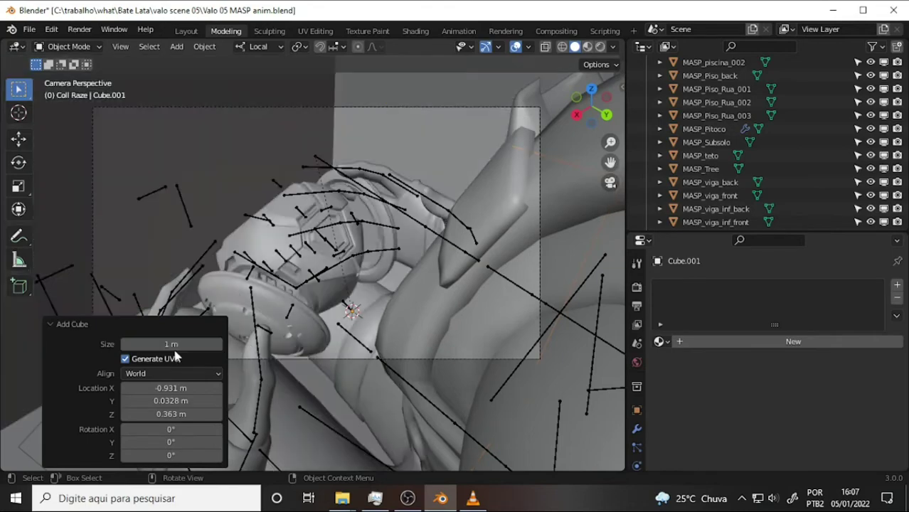
{"action": "mouse_move", "coordinate": [349, 261]}
{"action": "middle_mouse_down"}
{"action": "mouse_move", "coordinate": [437, 229]}
{"action": "mouse_move", "coordinate": [419, 269]}
{"action": "middle_mouse_up"}
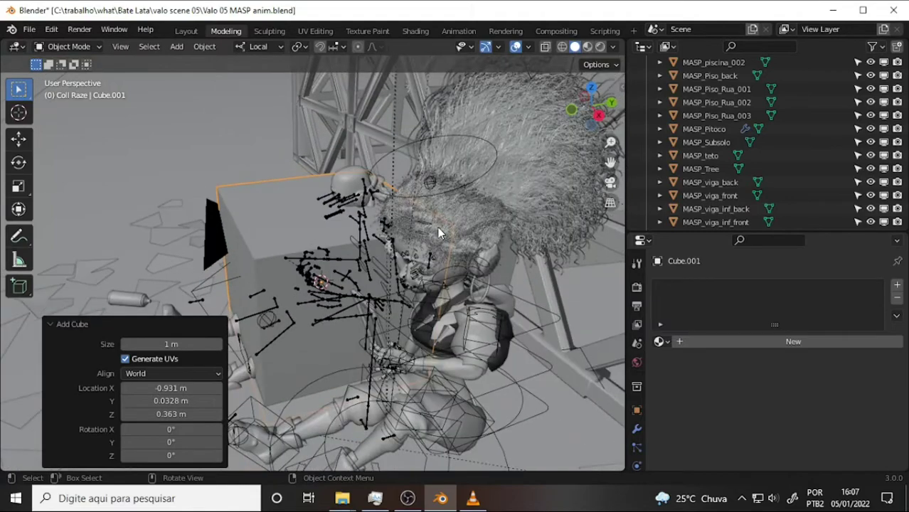
Scale the cube to 0.588, stretch to 2.534 in Z, raise about 0.48 m, then scale 1.230.
{"action": "left_click", "coordinate": [205, 48]}
{"action": "key", "text": "s"}
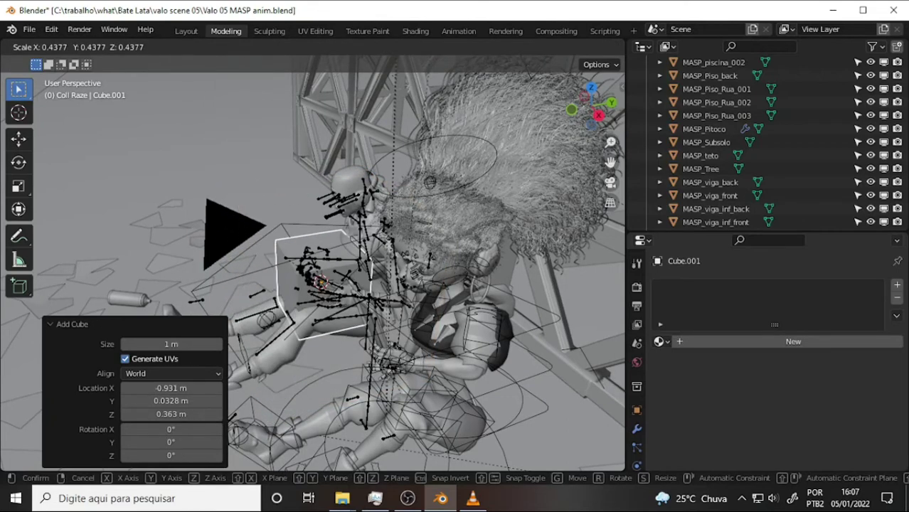
{"action": "left_click", "coordinate": [332, 251]}
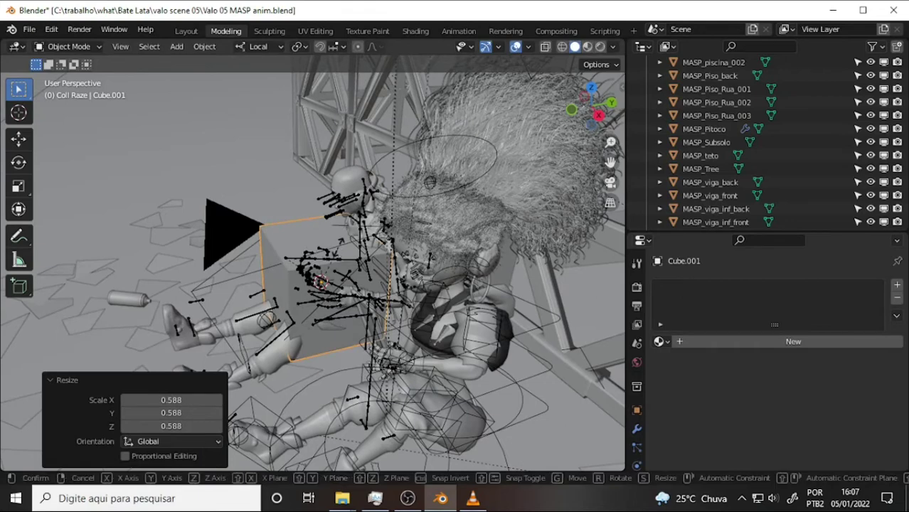
{"action": "key", "text": "z"}
{"action": "key", "text": "z"}
{"action": "left_click", "coordinate": [341, 198]}
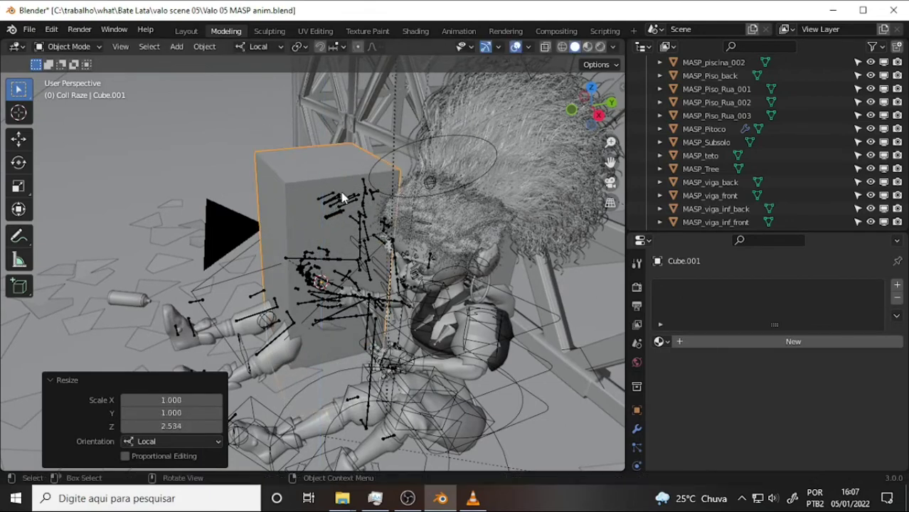
{"action": "key", "text": "g"}
{"action": "key", "text": "z"}
{"action": "key", "text": "z"}
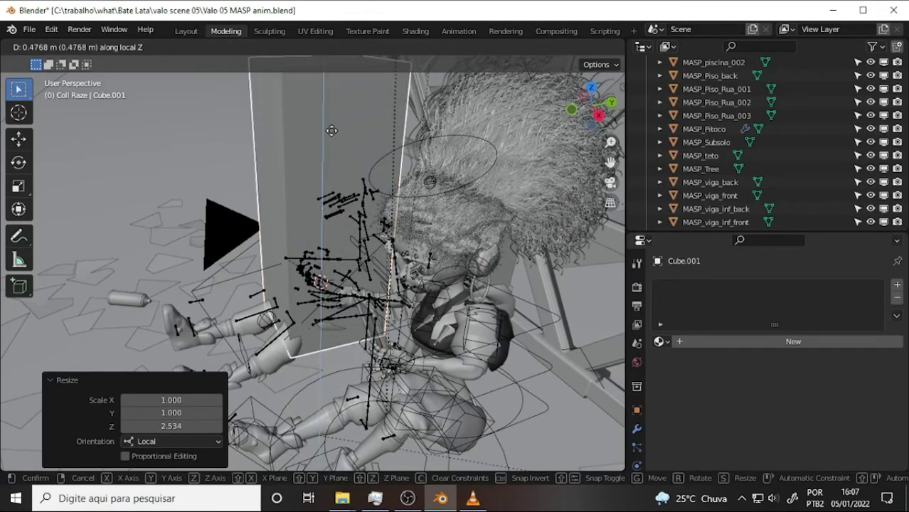
{"action": "left_click", "coordinate": [331, 130]}
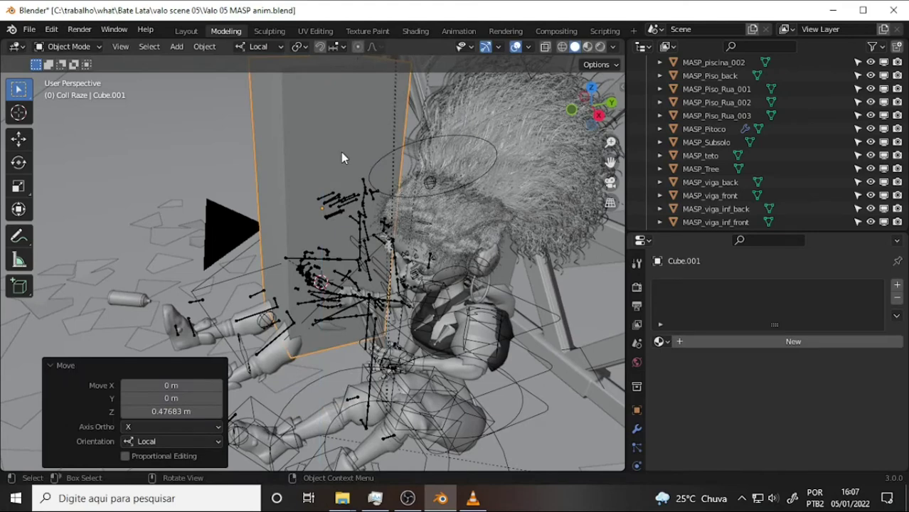
{"action": "key", "text": "s"}
{"action": "left_click", "coordinate": [265, 138]}
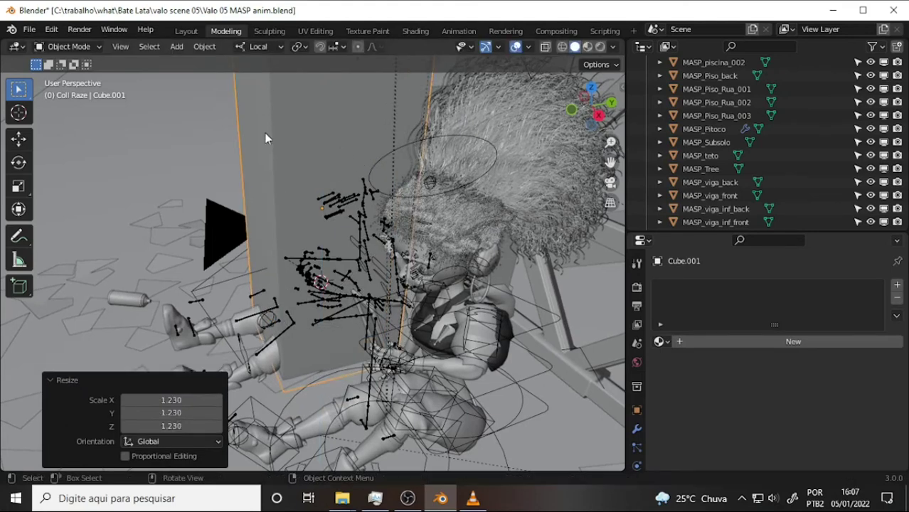
Apply all transforms to the cube and view it through the scene camera.
{"action": "left_click", "coordinate": [204, 48]}
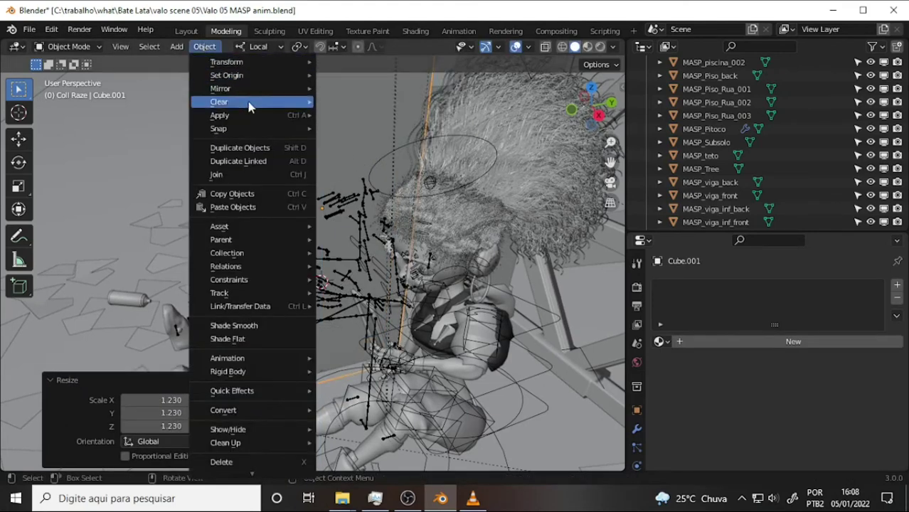
{"action": "left_click", "coordinate": [364, 154]}
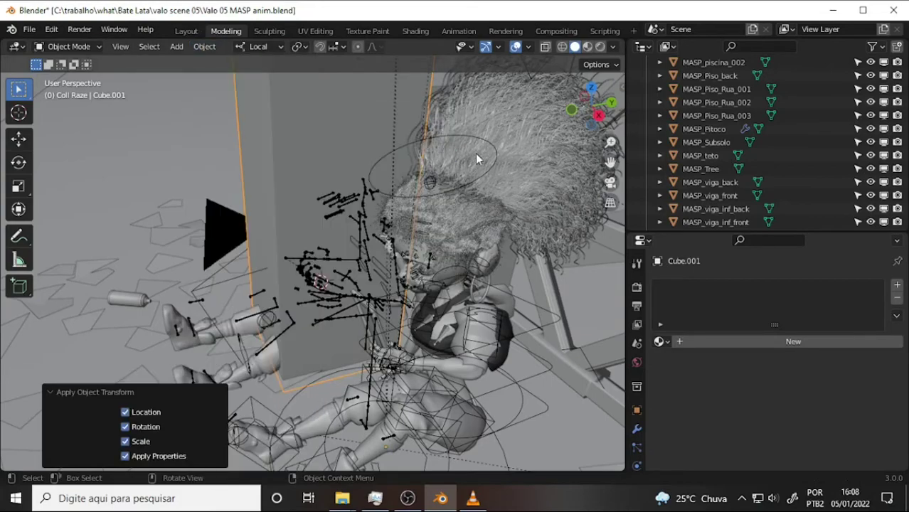
{"action": "middle_click_drag", "start_coordinate": [476, 155], "coordinate": [358, 173]}
{"action": "scroll", "coordinate": [369, 169], "scroll_direction": "up", "scroll_amount": 3}
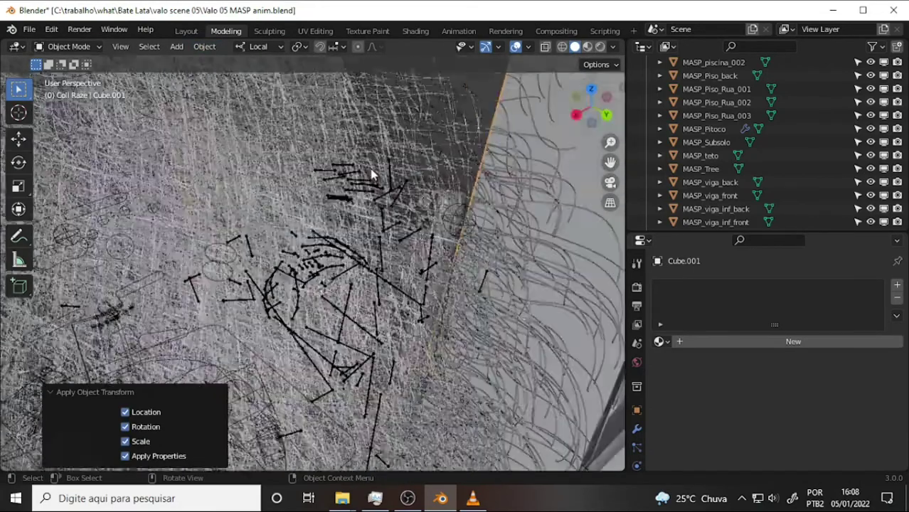
{"action": "key", "text": "KP_0"}
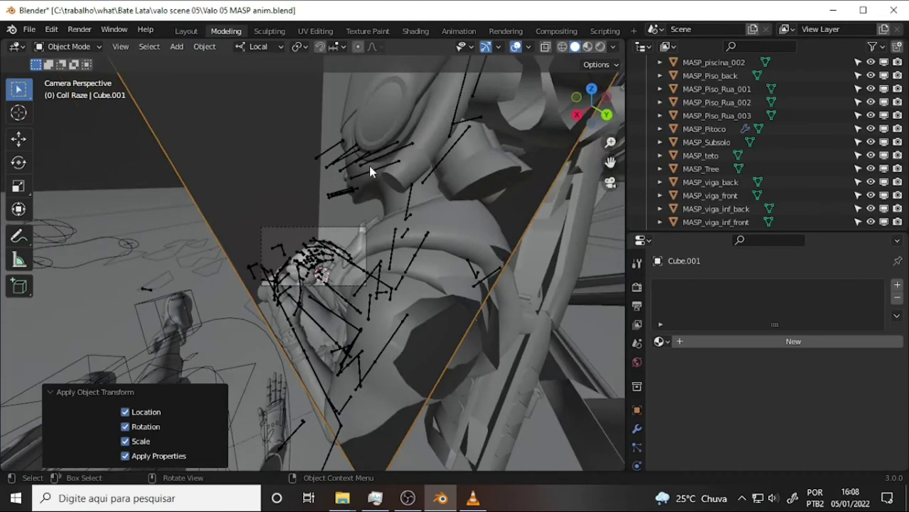
{"action": "scroll", "coordinate": [369, 166], "scroll_direction": "up", "scroll_amount": 3}
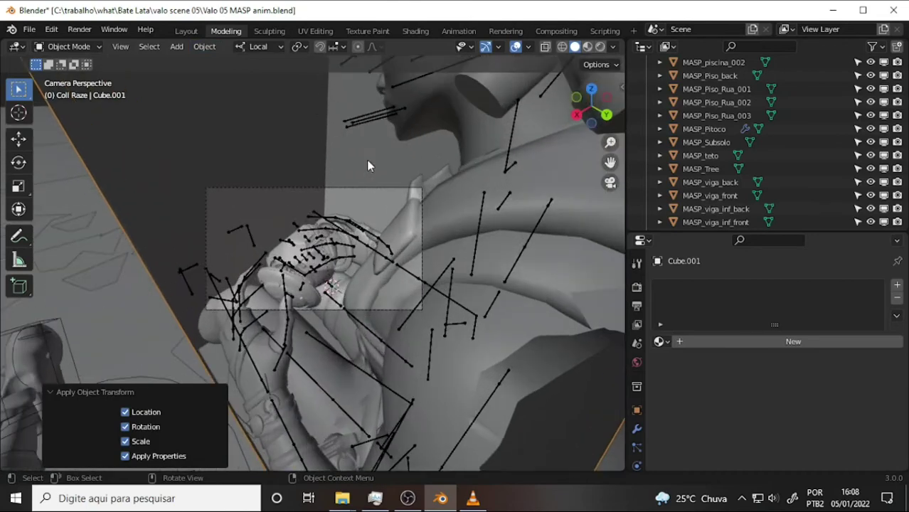
Add Fluid physics to Cube.001 as a Gas-type Domain, then select the bomb mesh.
{"action": "left_click", "coordinate": [637, 466]}
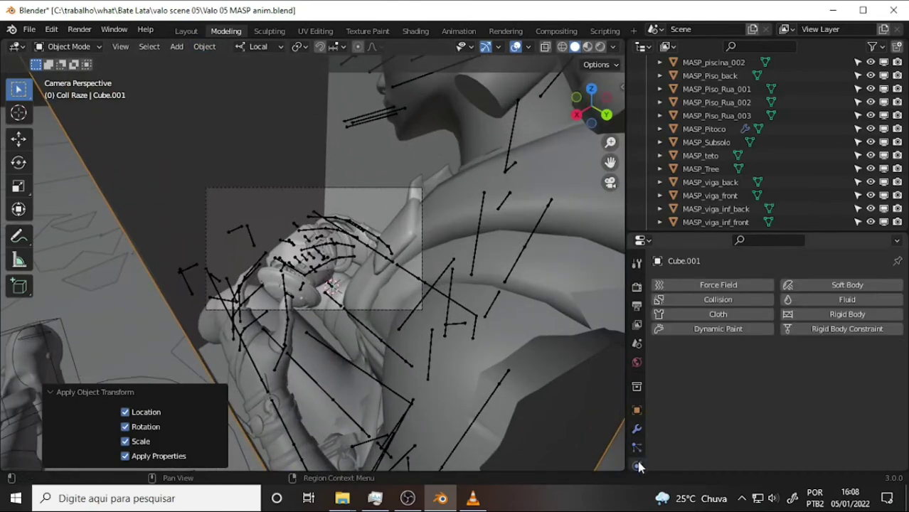
{"action": "left_click", "coordinate": [842, 297]}
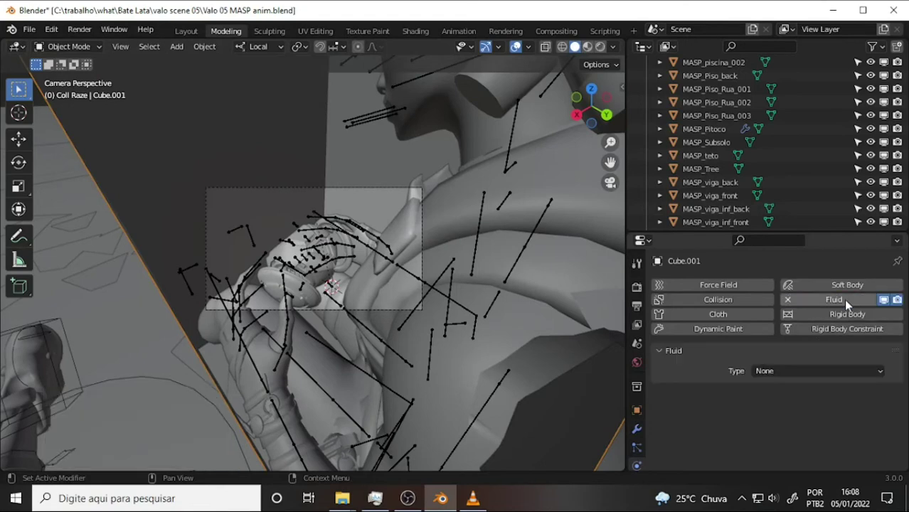
{"action": "left_click", "coordinate": [869, 369]}
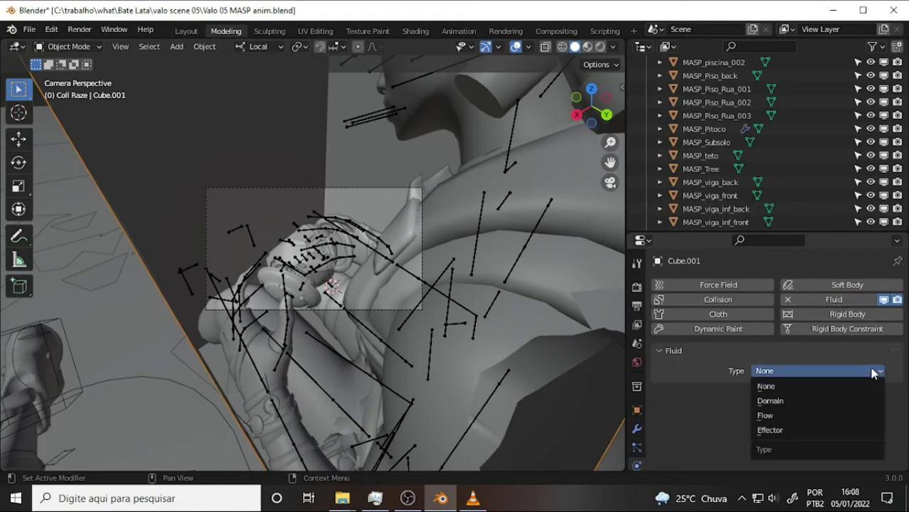
{"action": "left_click", "coordinate": [805, 403]}
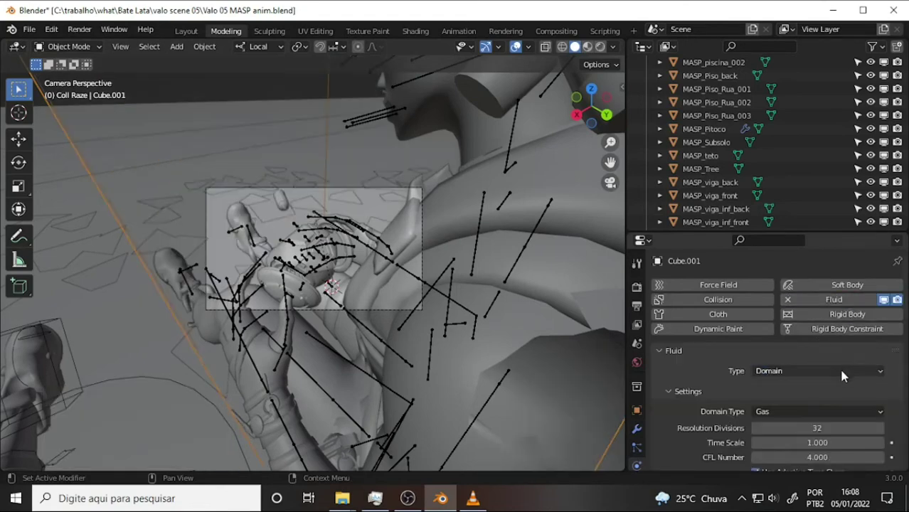
{"action": "left_click", "coordinate": [877, 411]}
{"action": "left_click", "coordinate": [286, 257]}
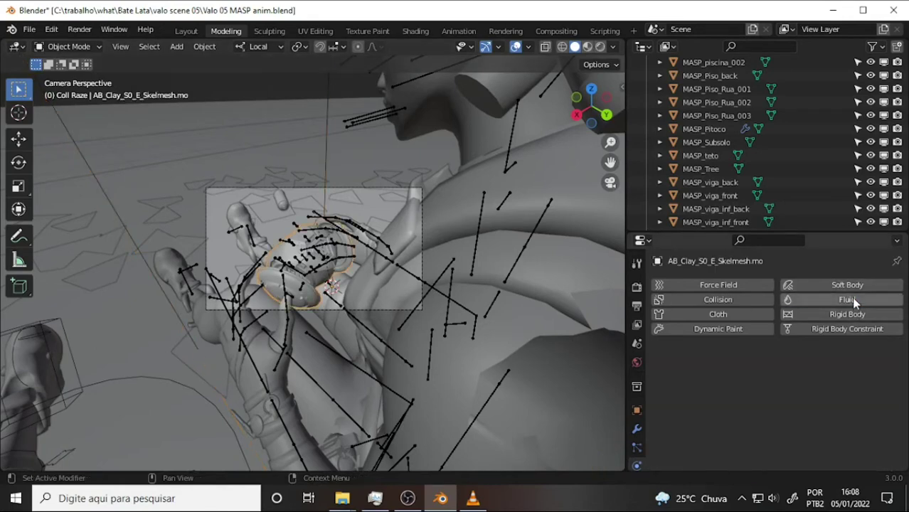
Give the bomb Fluid physics as a Smoke Flow with Geometry behavior.
{"action": "left_click", "coordinate": [846, 299]}
{"action": "left_click", "coordinate": [876, 373]}
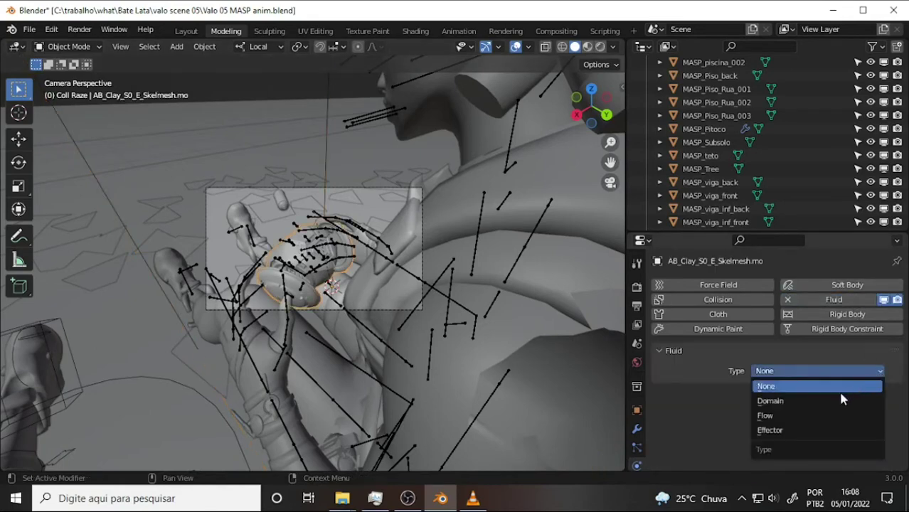
{"action": "left_click", "coordinate": [836, 418]}
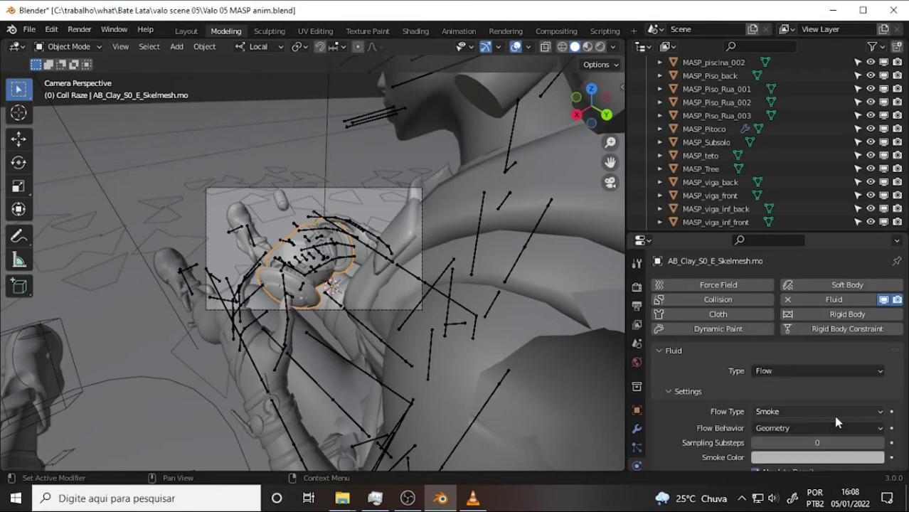
{"action": "scroll", "coordinate": [866, 363], "scroll_direction": "down", "scroll_amount": 3}
{"action": "scroll", "coordinate": [866, 366], "scroll_direction": "down", "scroll_amount": 3}
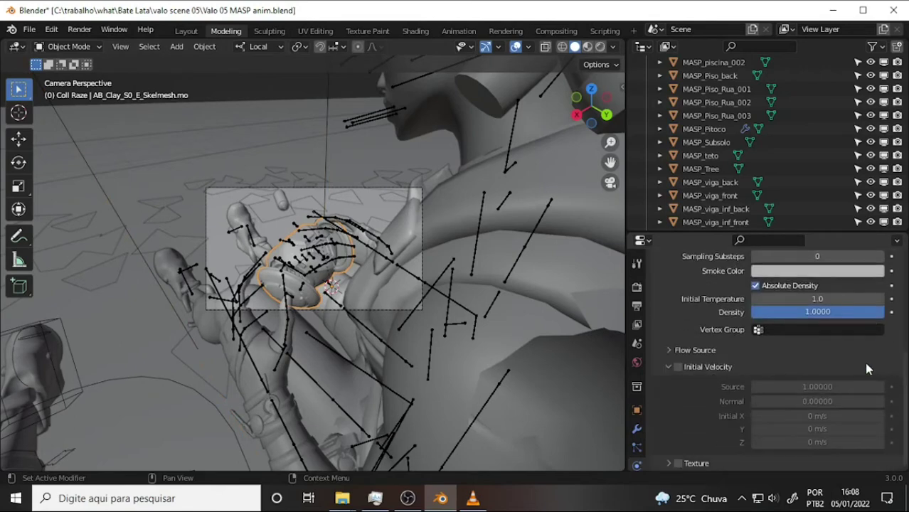
{"action": "scroll", "coordinate": [857, 362], "scroll_direction": "down", "scroll_amount": 1}
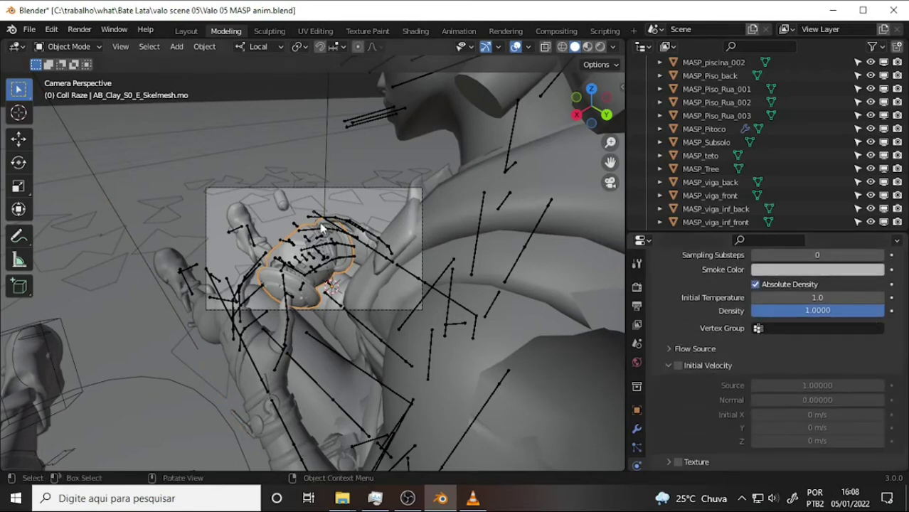
{"action": "key", "text": "ctrl+Page_Up"}
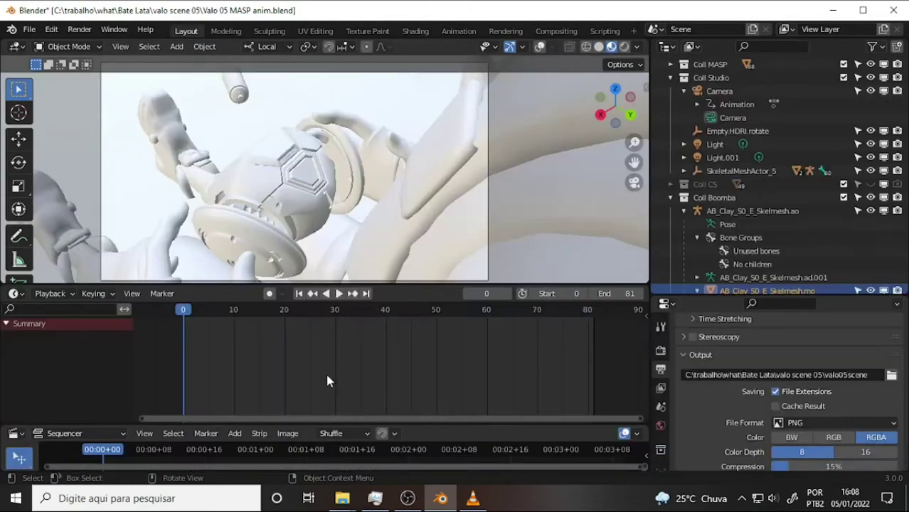
{"action": "key", "text": "space"}
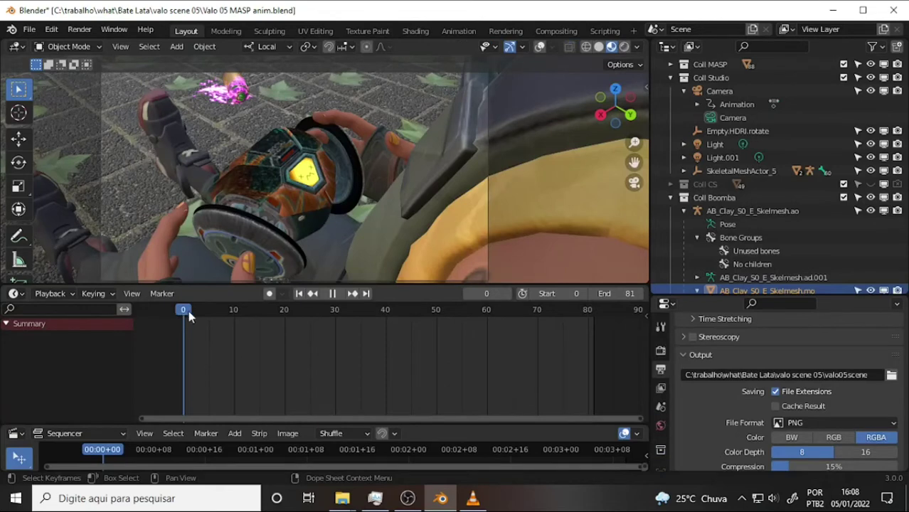
{"action": "key", "text": "space"}
{"action": "key", "text": "space"}
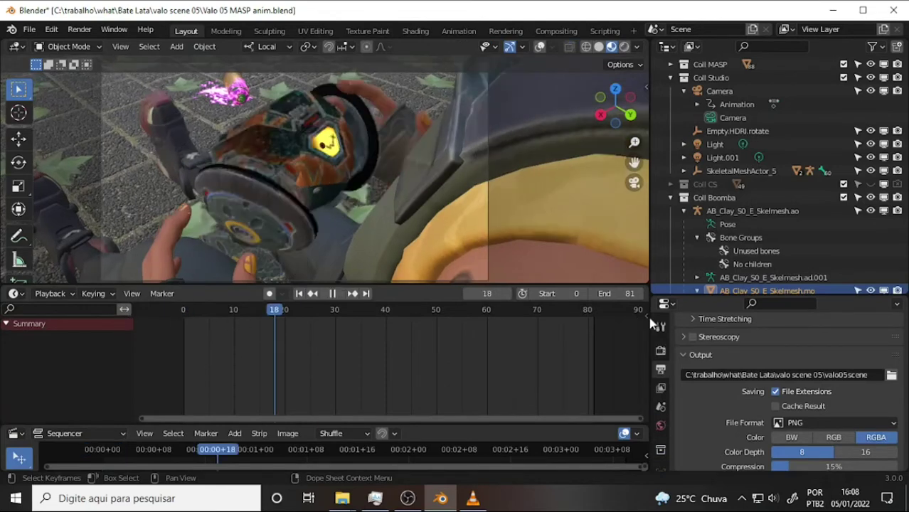
{"action": "key", "text": "space"}
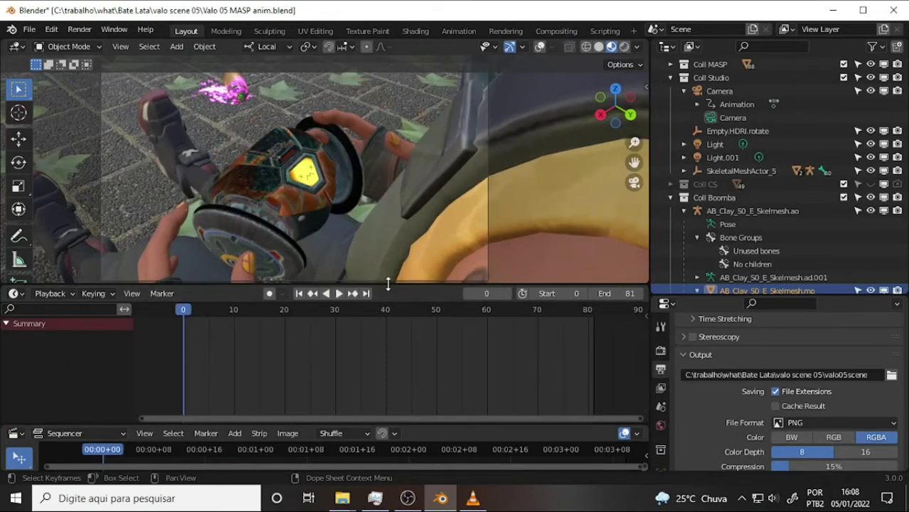
{"action": "key", "text": "z"}
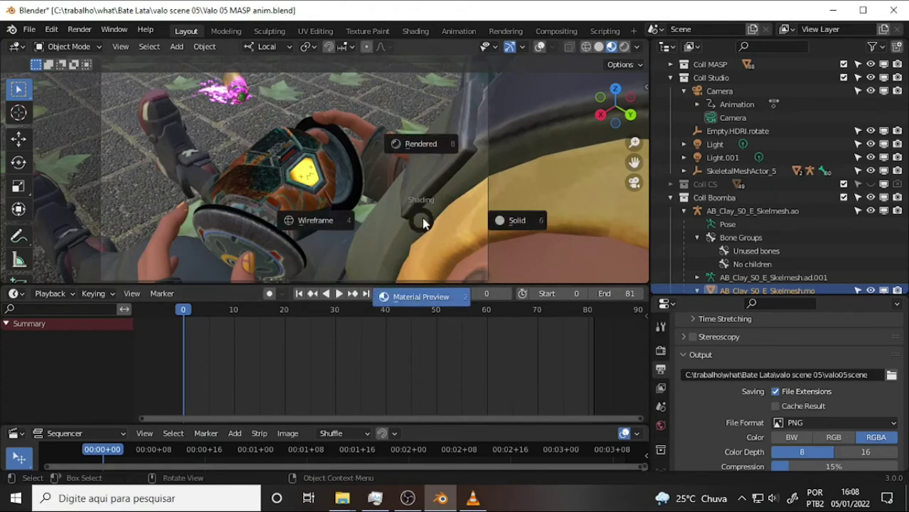
{"action": "left_click", "coordinate": [517, 221]}
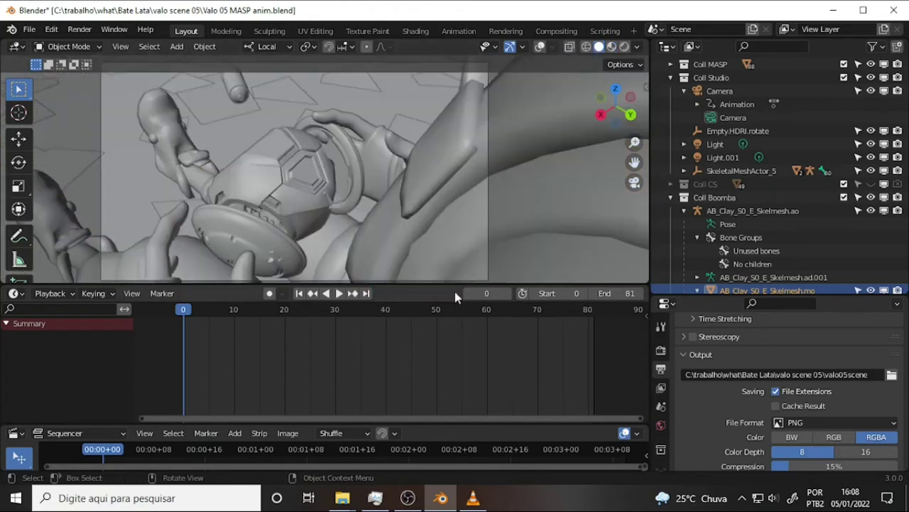
{"action": "key", "text": "space"}
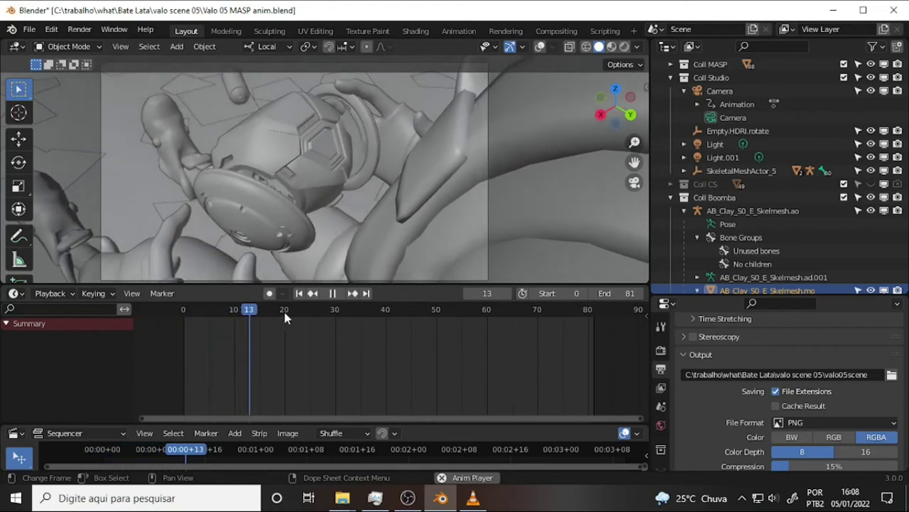
{"action": "key", "text": "space"}
{"action": "key", "text": "space"}
{"action": "key", "text": "shift+Left"}
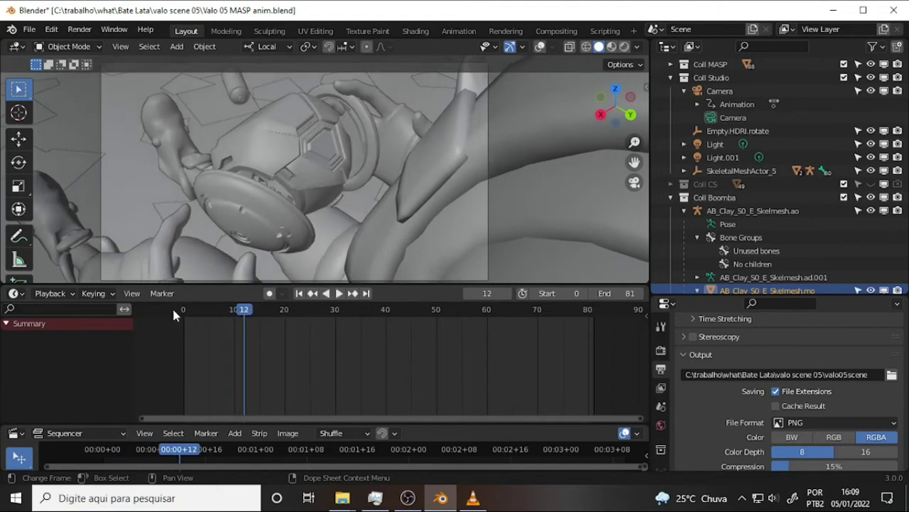
{"action": "key", "text": "shift+Left"}
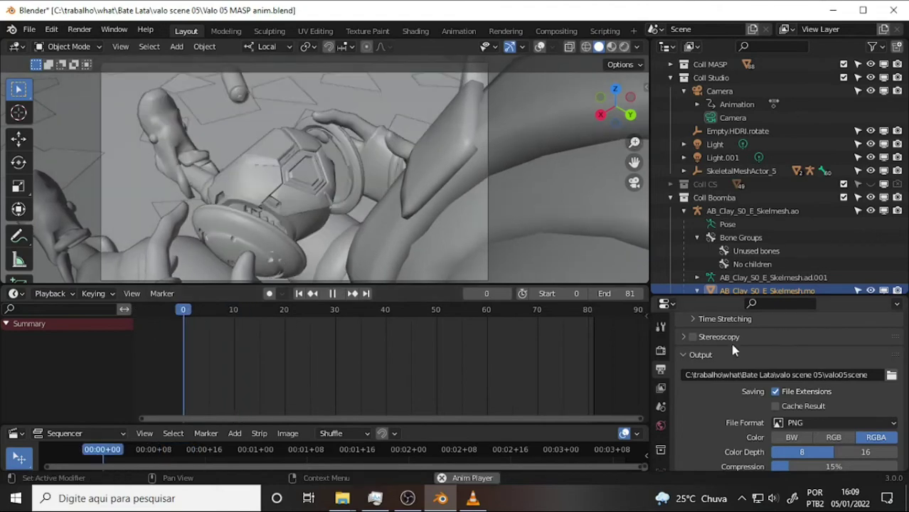
{"action": "key", "text": "space"}
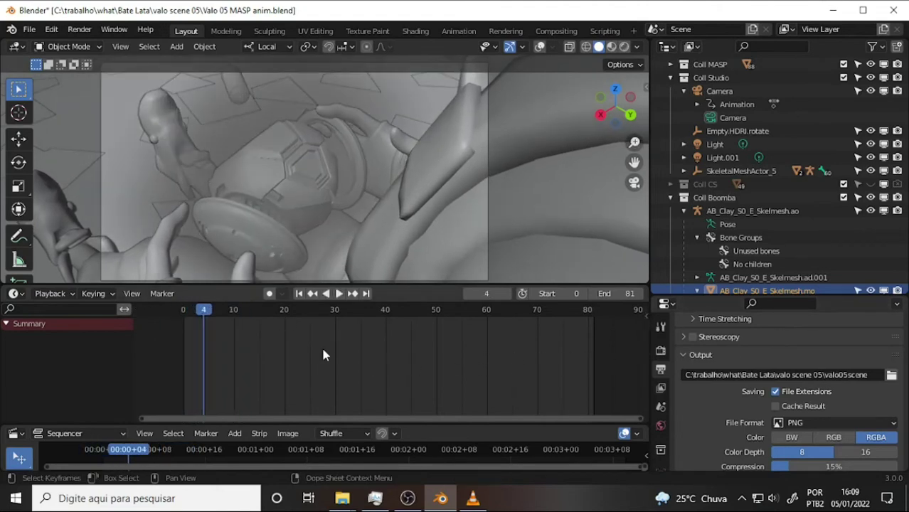
{"action": "key", "text": "space"}
{"action": "key", "text": "shift+Left"}
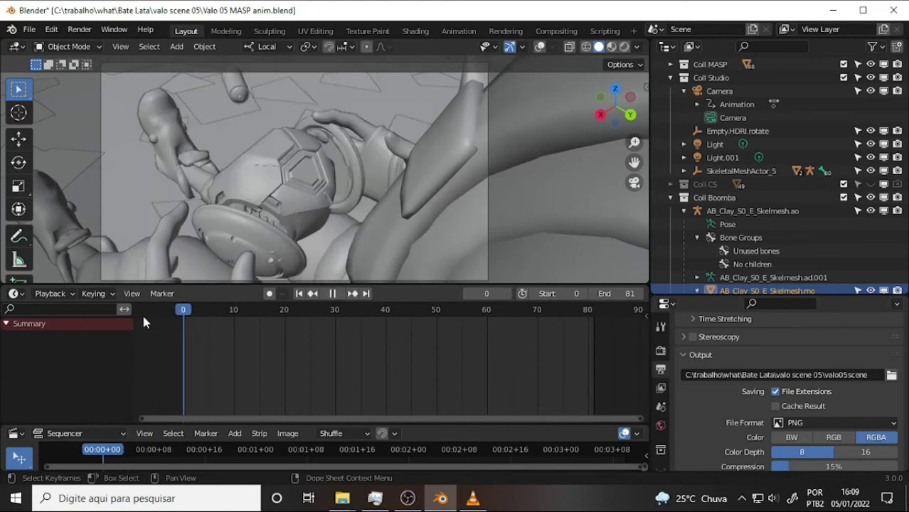
{"action": "key", "text": "space"}
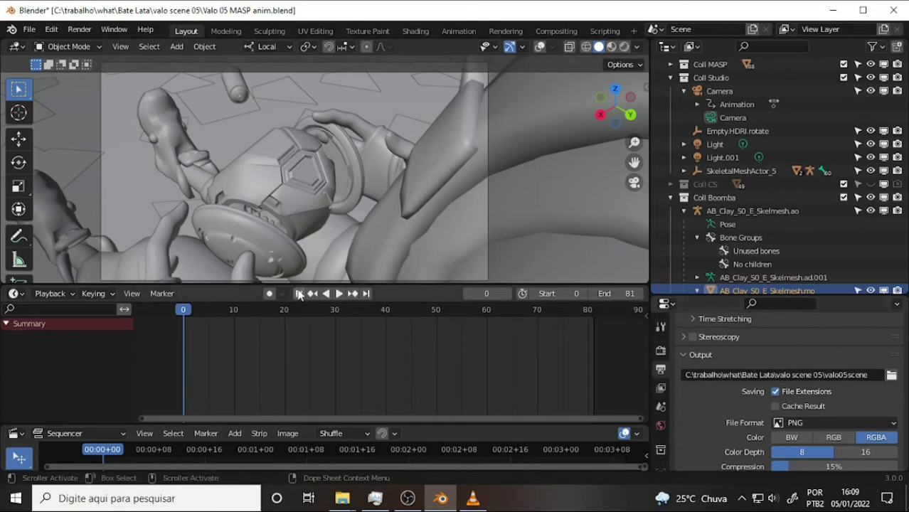
{"action": "key", "text": "space"}
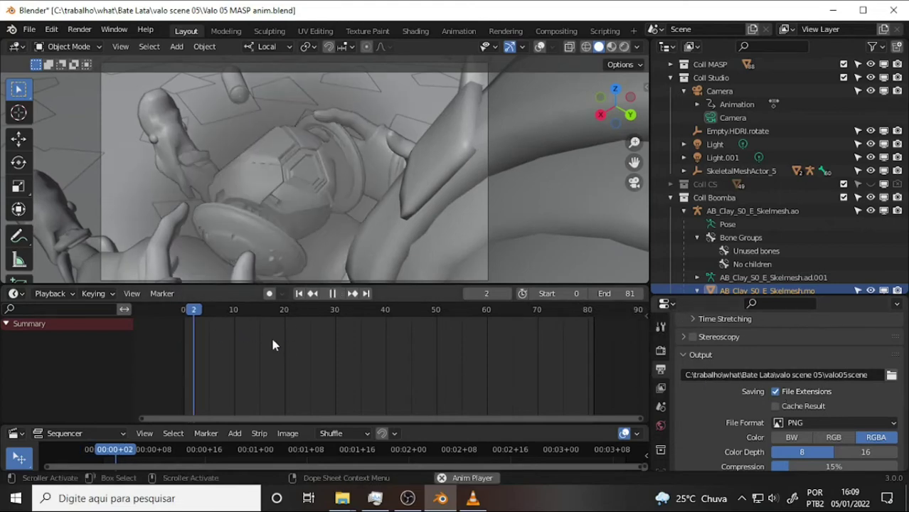
{"action": "key", "text": "shift+Left"}
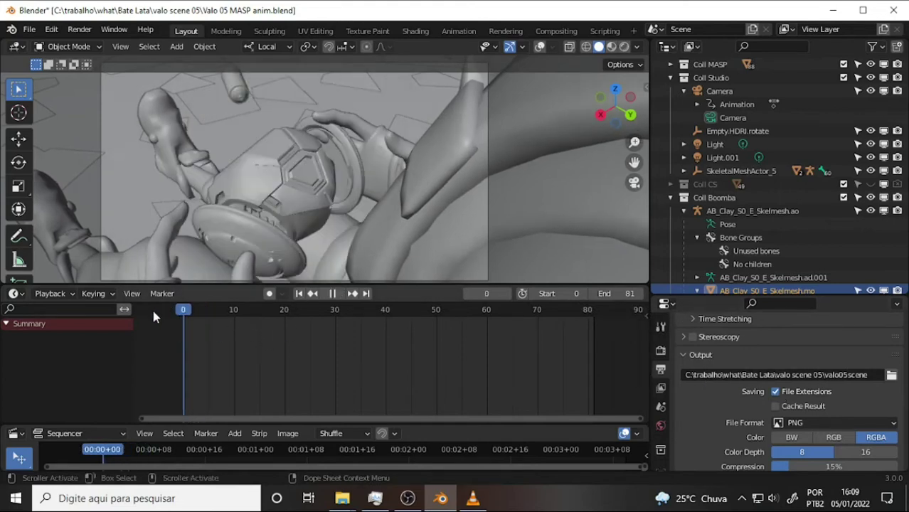
{"action": "left_click", "coordinate": [407, 498]}
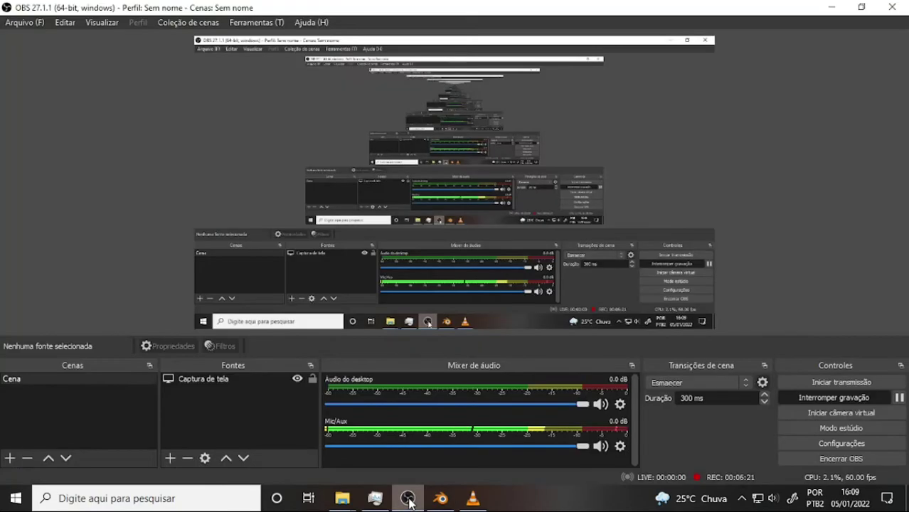
{"action": "left_click", "coordinate": [408, 499]}
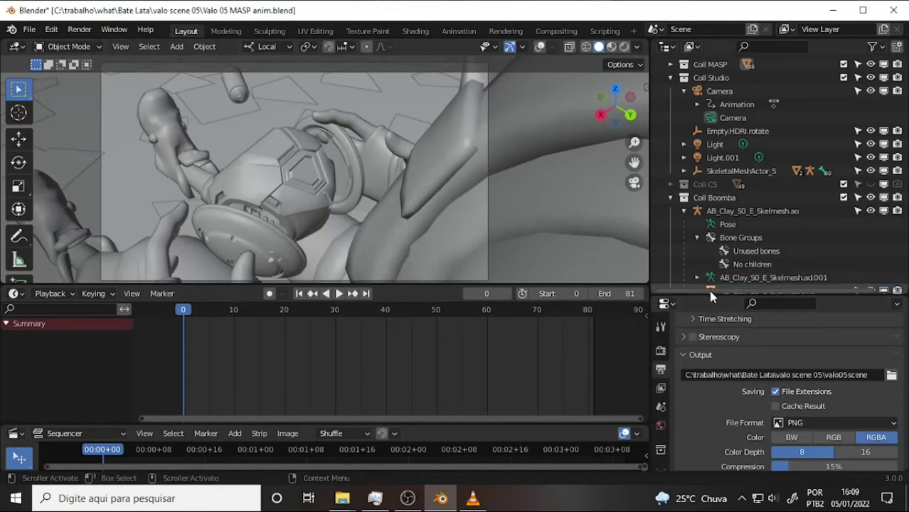
Select the bomb and expand its Fluid Flow Source settings in Physics properties.
{"action": "left_click_drag", "start_coordinate": [711, 295], "coordinate": [711, 176]}
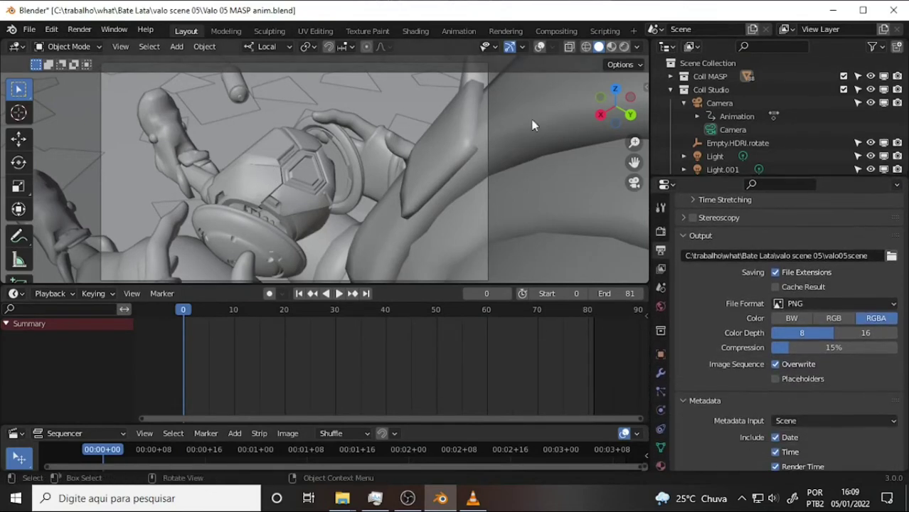
{"action": "left_click", "coordinate": [266, 146]}
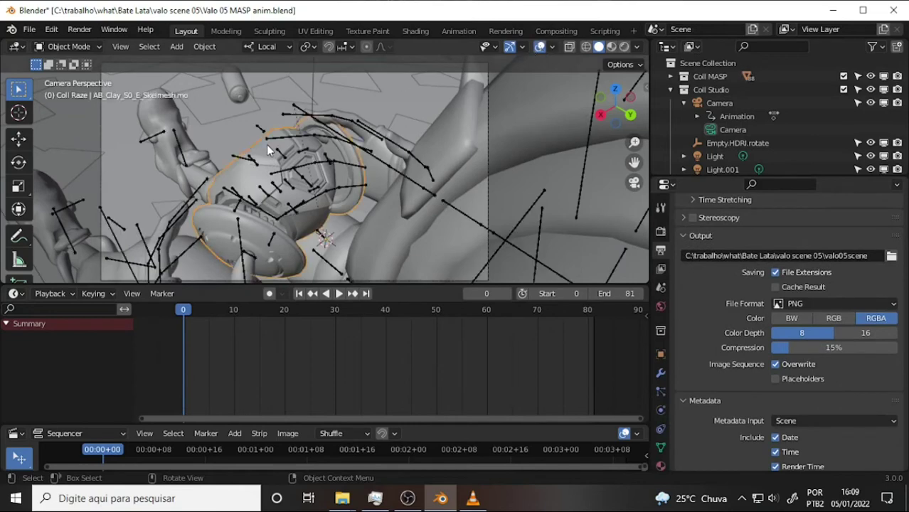
{"action": "left_click", "coordinate": [660, 410]}
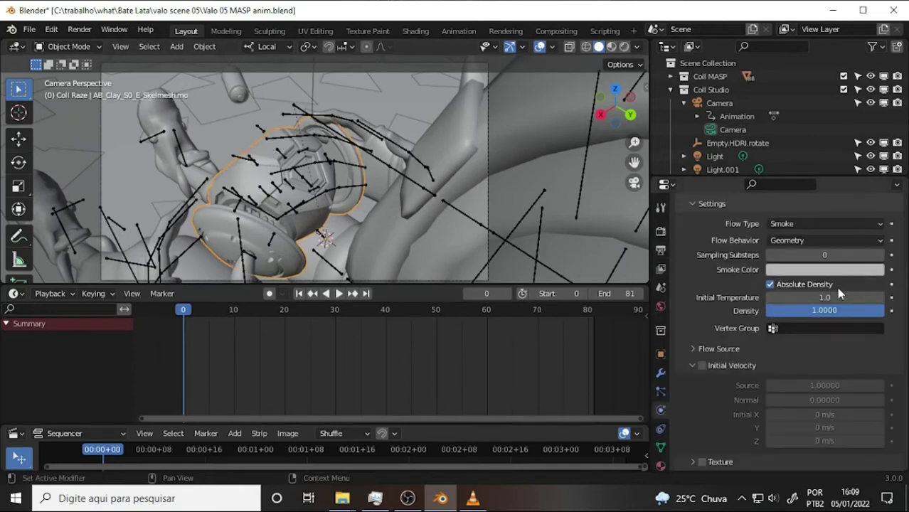
{"action": "scroll", "coordinate": [810, 318], "scroll_direction": "up", "scroll_amount": 2}
{"action": "scroll", "coordinate": [810, 318], "scroll_direction": "down", "scroll_amount": 2}
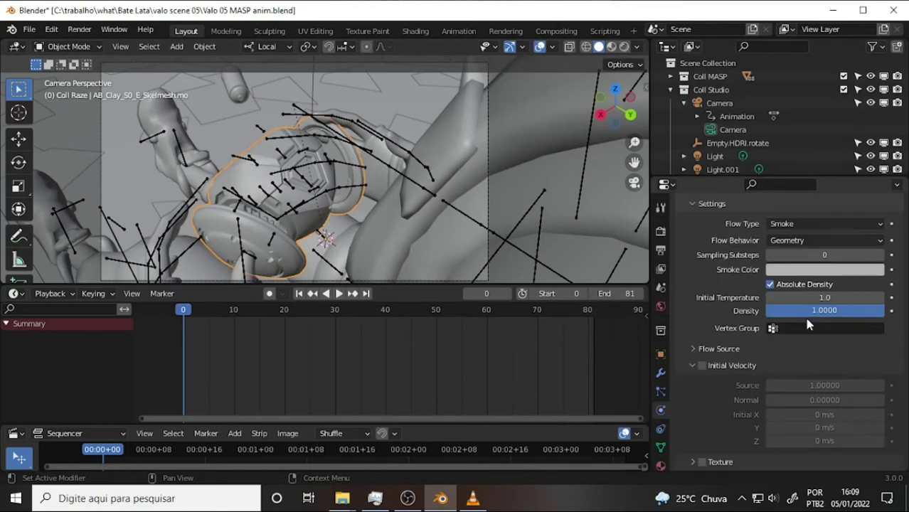
{"action": "left_click", "coordinate": [694, 349]}
{"action": "scroll", "coordinate": [801, 312], "scroll_direction": "down", "scroll_amount": 2}
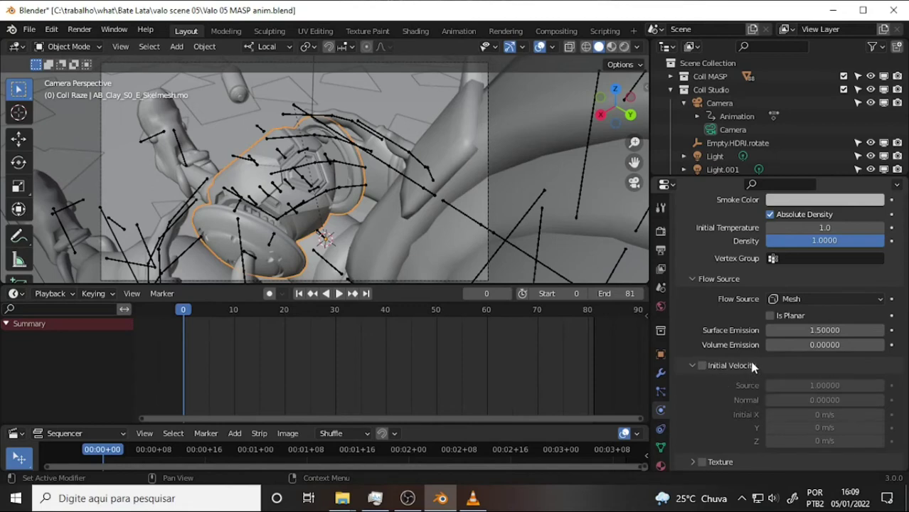
{"action": "scroll", "coordinate": [753, 368], "scroll_direction": "up", "scroll_amount": 4}
{"action": "scroll", "coordinate": [770, 324], "scroll_direction": "down", "scroll_amount": 1}
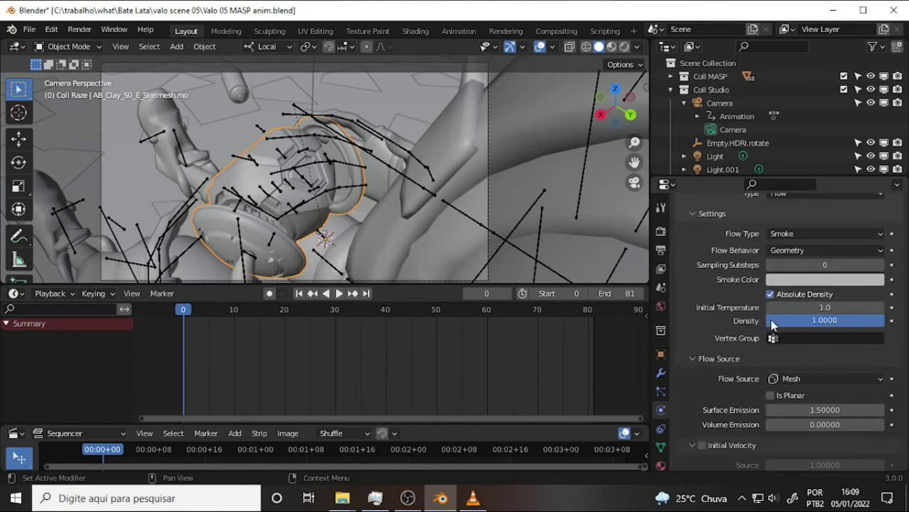
{"action": "scroll", "coordinate": [769, 326], "scroll_direction": "down", "scroll_amount": 1}
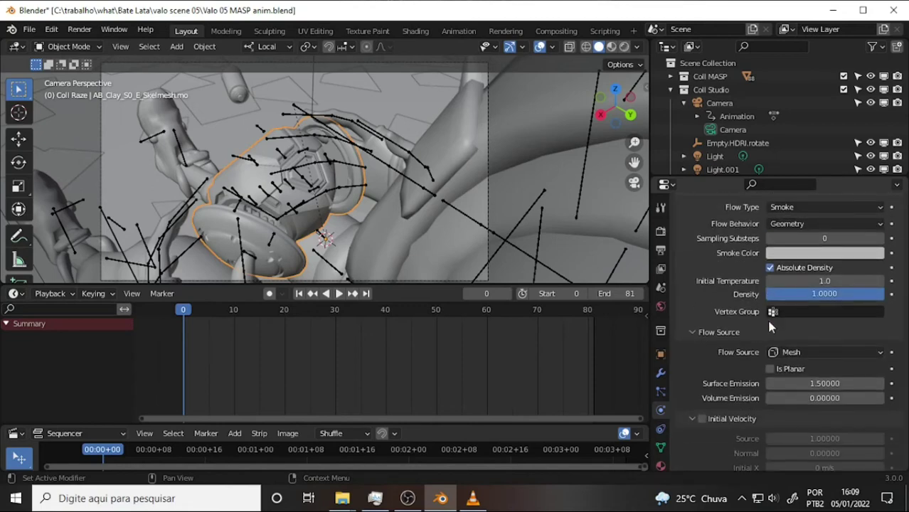
Set the bomb's smoke colour to white and its Surface Emission to 1.0.
{"action": "left_click", "coordinate": [828, 254]}
{"action": "left_click_drag", "start_coordinate": [828, 252], "coordinate": [881, 252]}
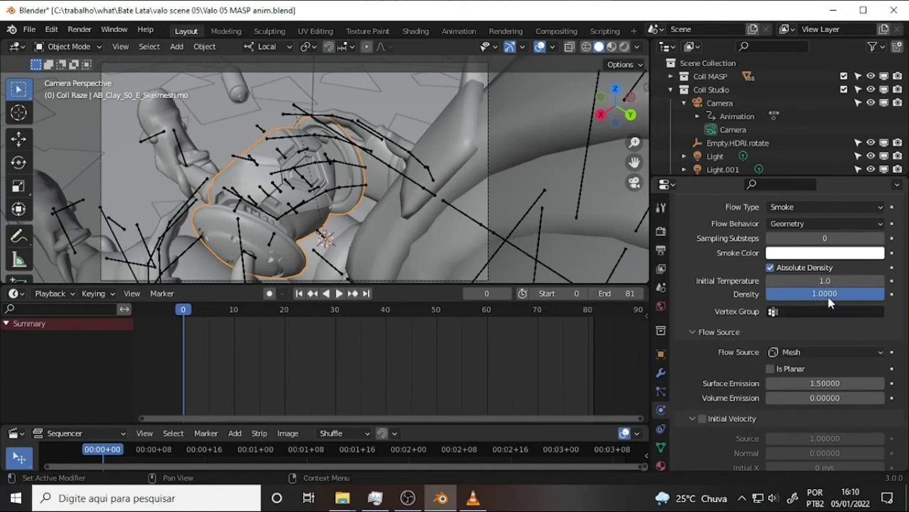
{"action": "left_click", "coordinate": [824, 383]}
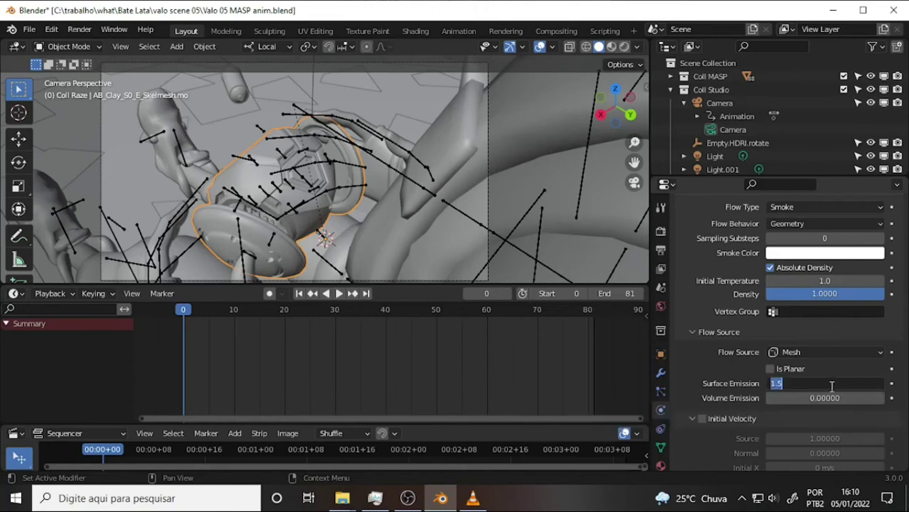
{"action": "type", "text": "1"}
{"action": "key", "text": "Return"}
{"action": "scroll", "coordinate": [787, 369], "scroll_direction": "down", "scroll_amount": 2}
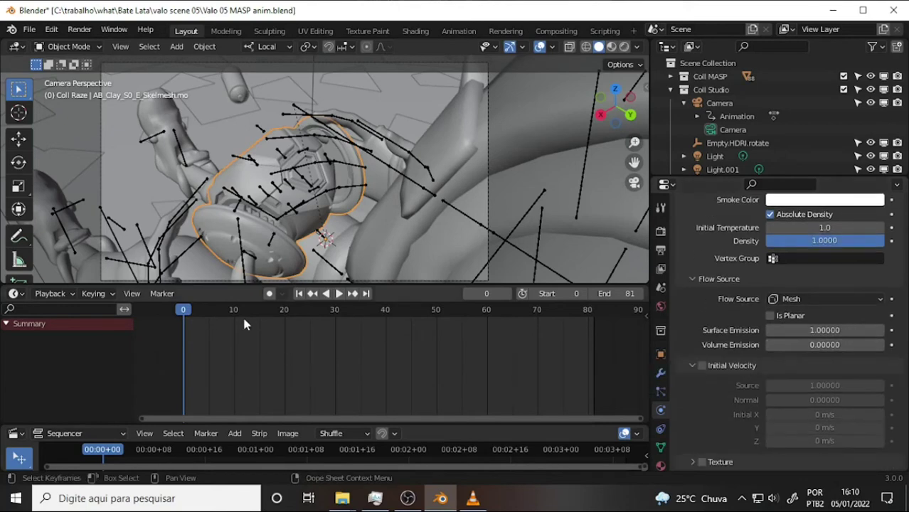
Play the smoke simulation and stop it at frame 5.
{"action": "left_click", "coordinate": [199, 308]}
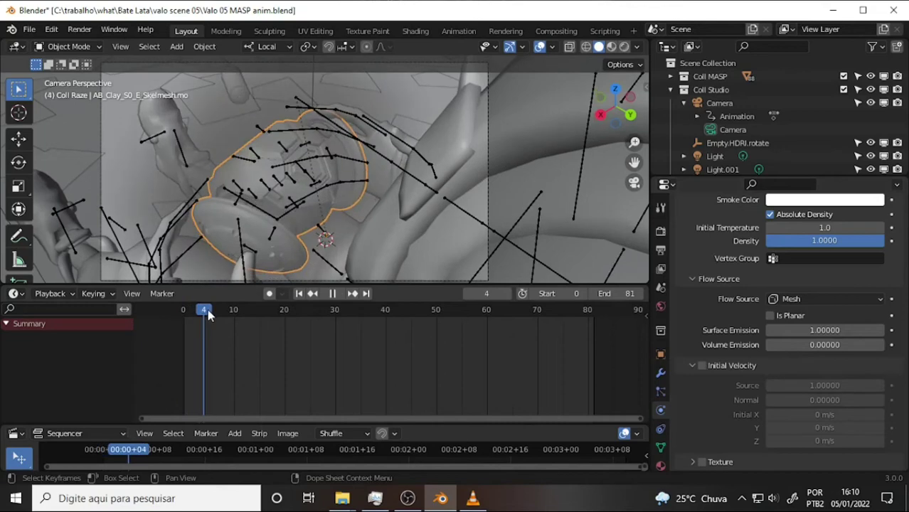
{"action": "key", "text": "space"}
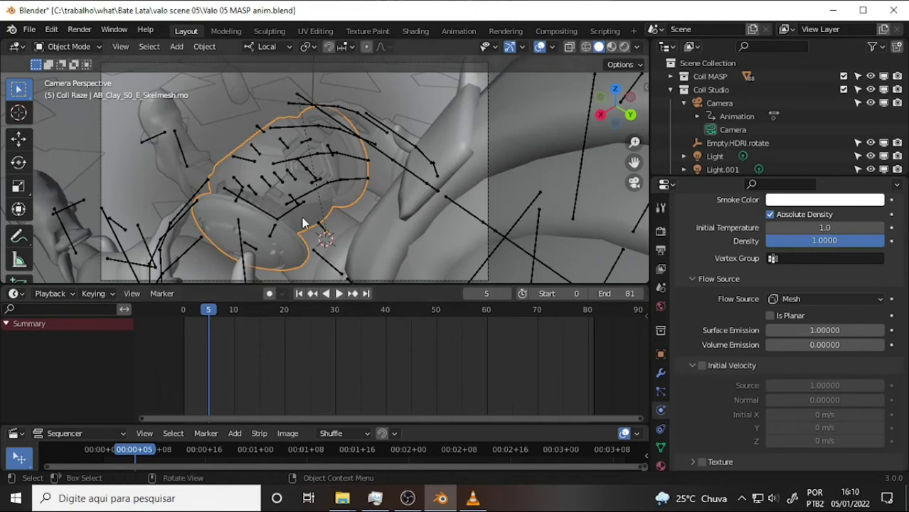
{"action": "left_click", "coordinate": [80, 30]}
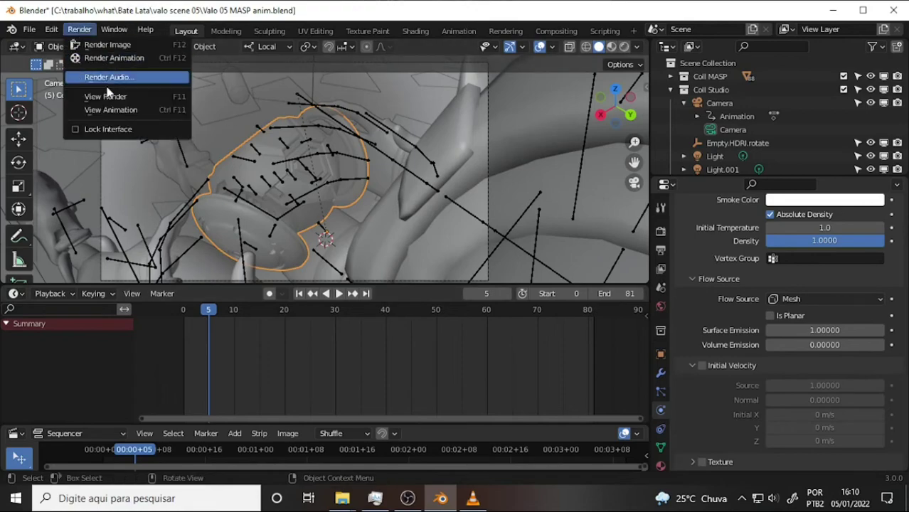
Render frame 5 as an image, then switch to OBS Studio while it renders.
{"action": "left_click", "coordinate": [105, 45]}
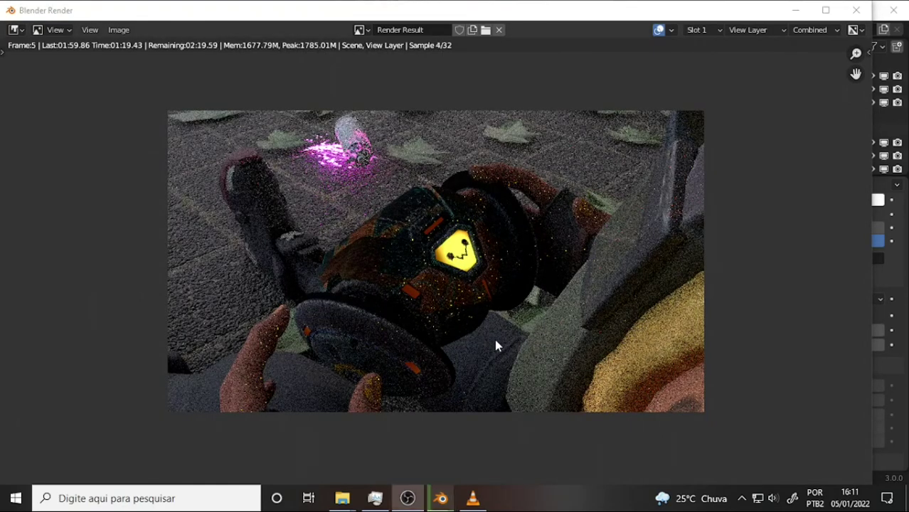
{"action": "key", "text": "alt+Tab"}
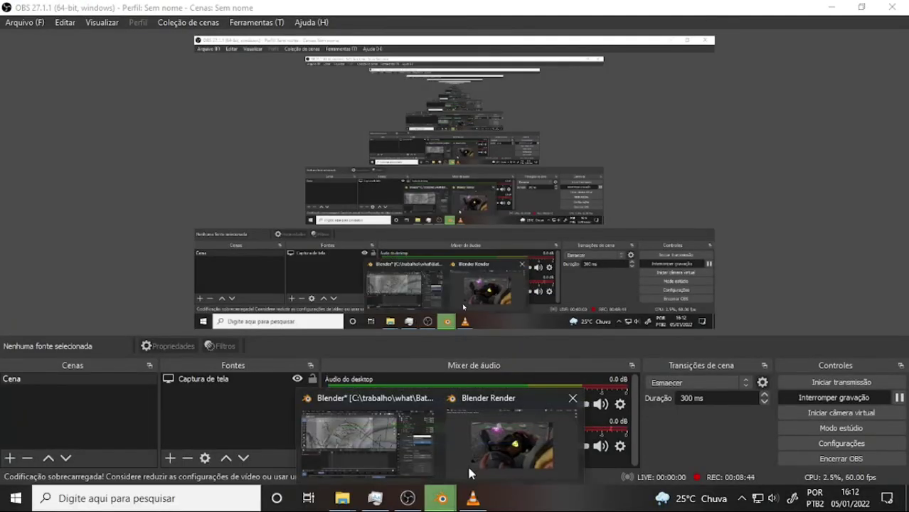
Bring back the Blender Render window showing the finished frame 5 render.
{"action": "left_click", "coordinate": [536, 447]}
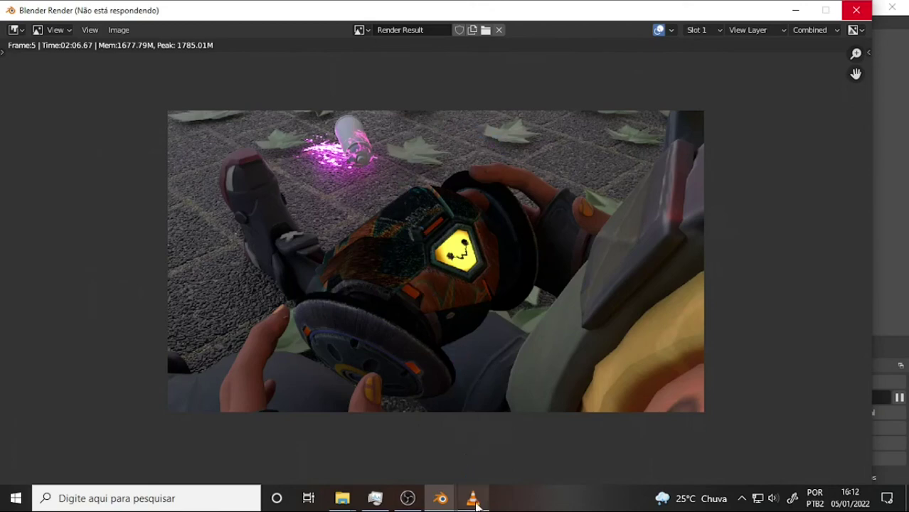
Check the smoke tutorial video, then close the Blender Render window and return to OBS Studio.
{"action": "key", "text": "alt+Tab"}
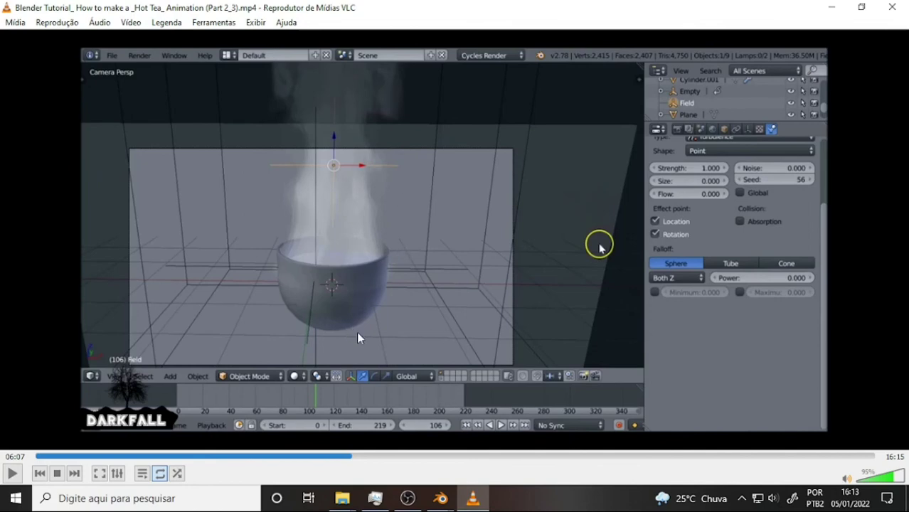
{"action": "left_click", "coordinate": [449, 495]}
{"action": "left_click", "coordinate": [488, 459]}
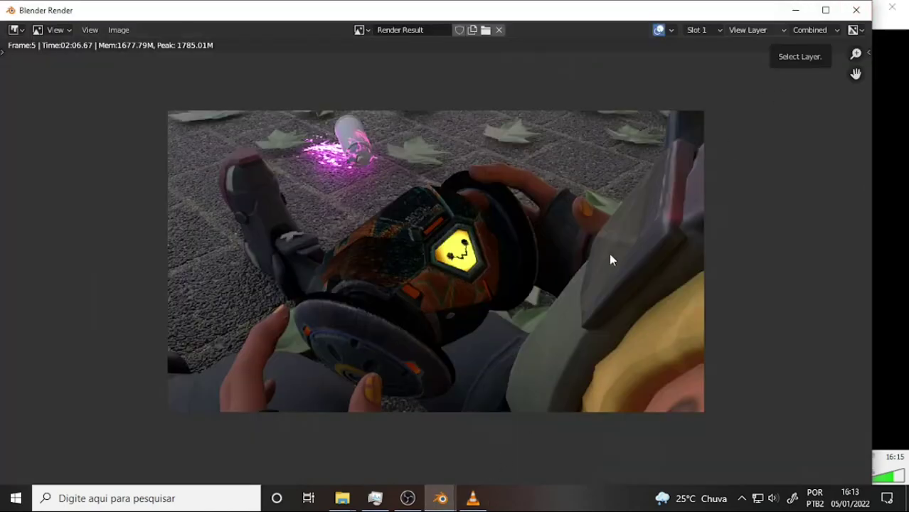
{"action": "key", "text": "Escape"}
{"action": "left_click", "coordinate": [407, 496]}
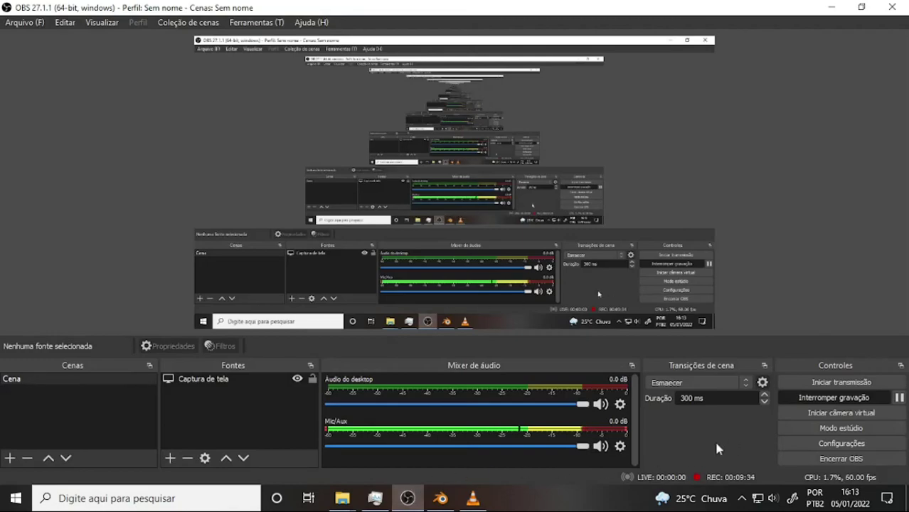